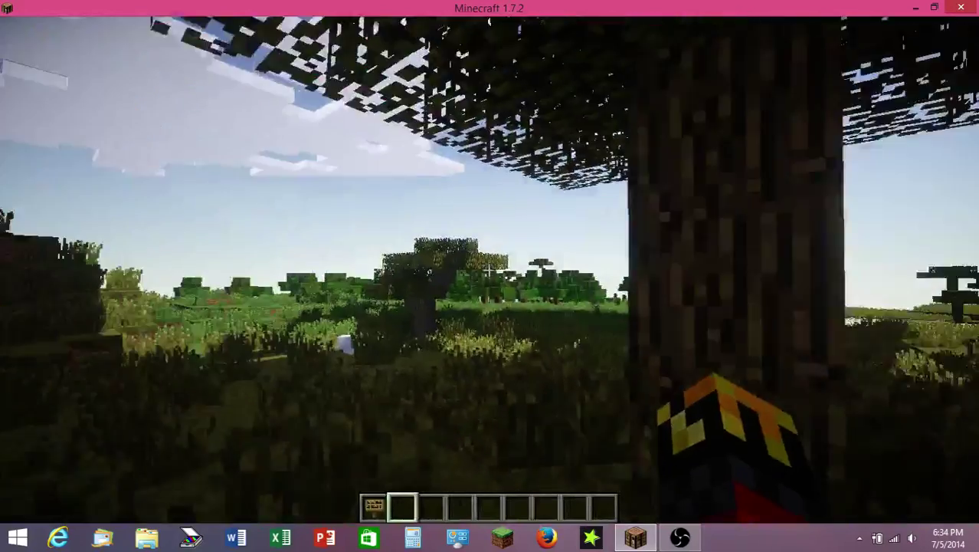
Step: Switch between the sign and empty hand, swing at the tree, and glance at creative items
key(1)
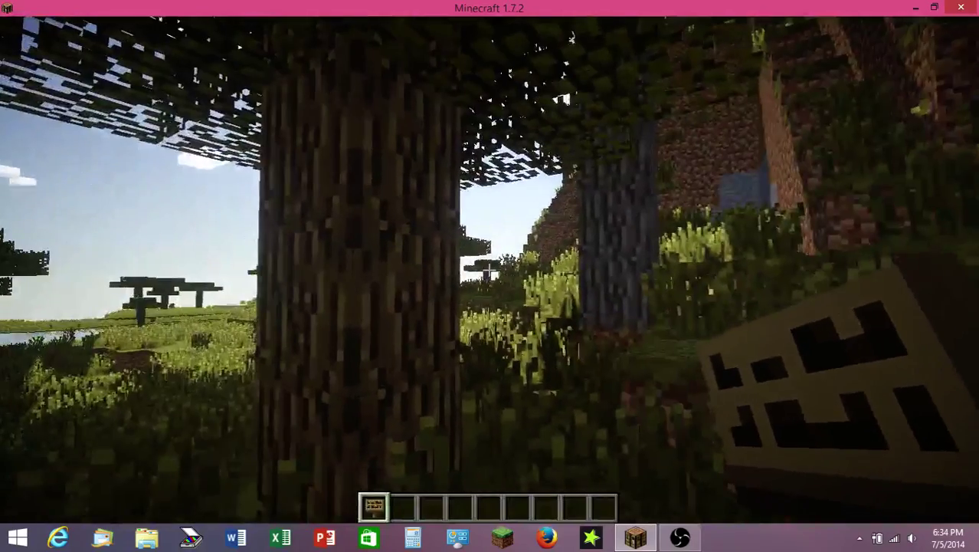
key(2)
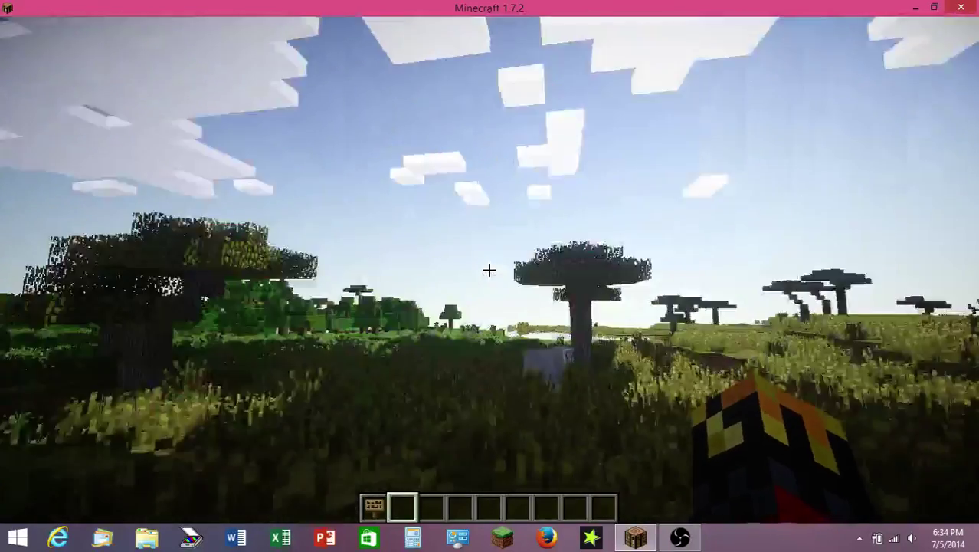
key(e)
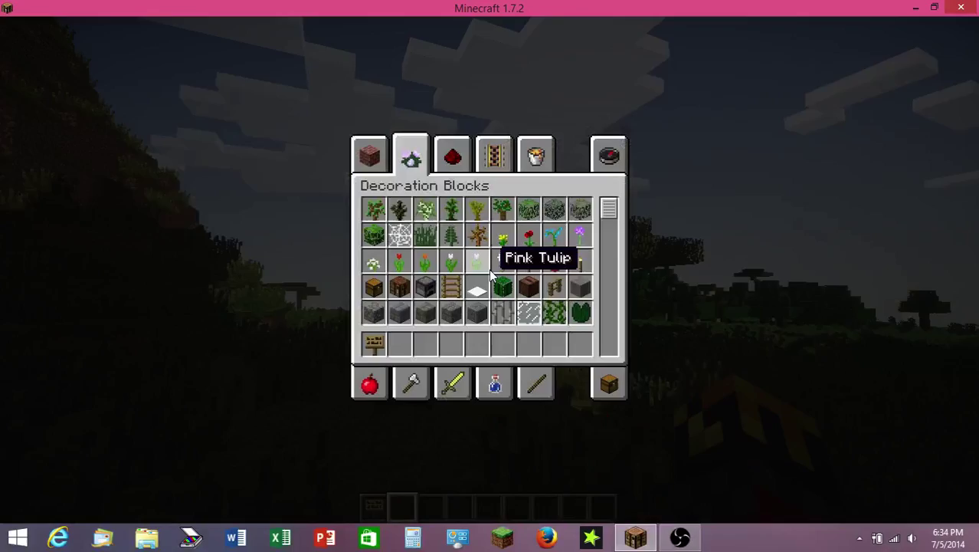
key(e)
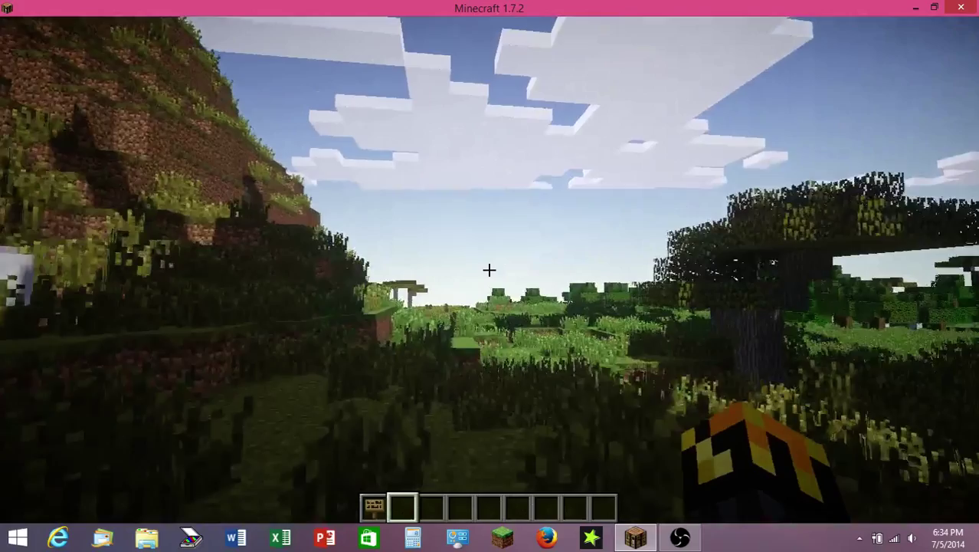
click(489, 270)
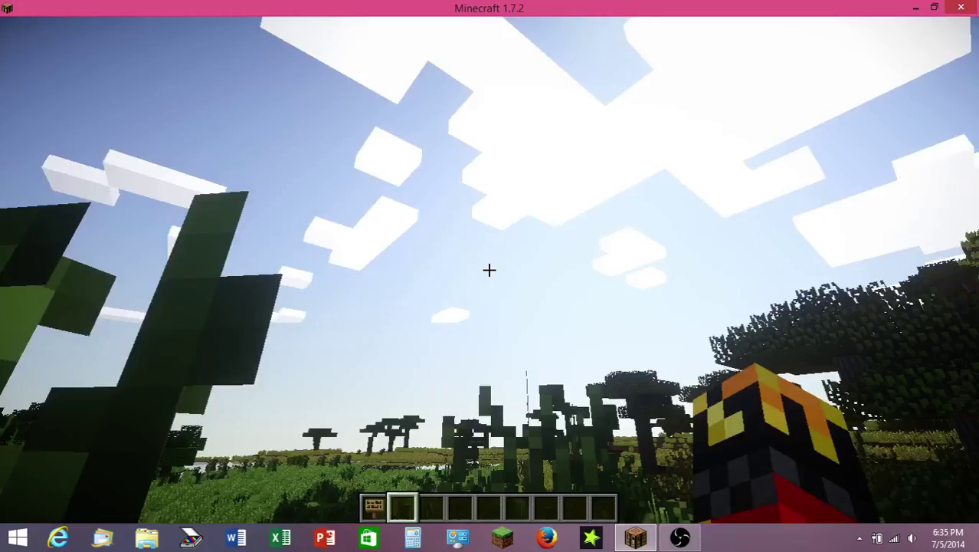
key(e)
key(e)
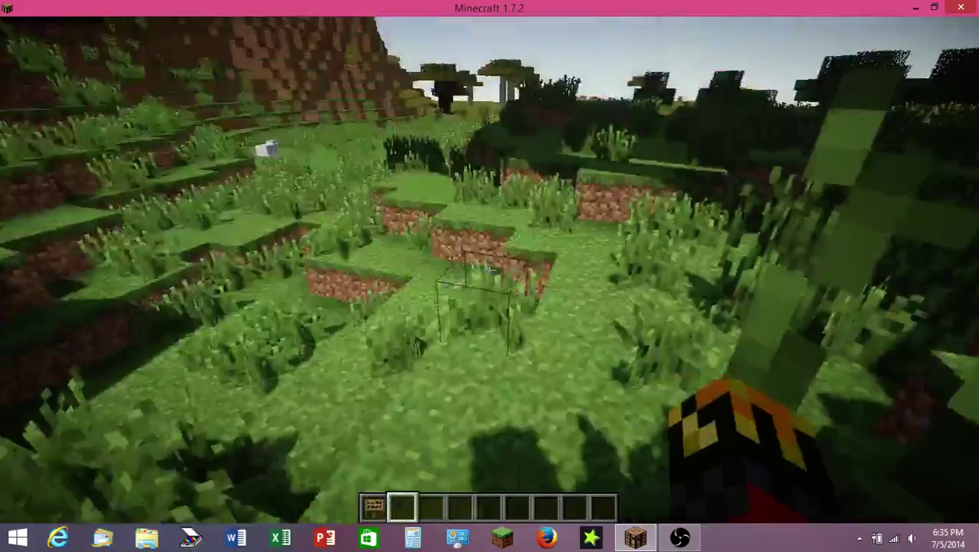
Step: Place a blank sign on the grass with the held sign
key(1)
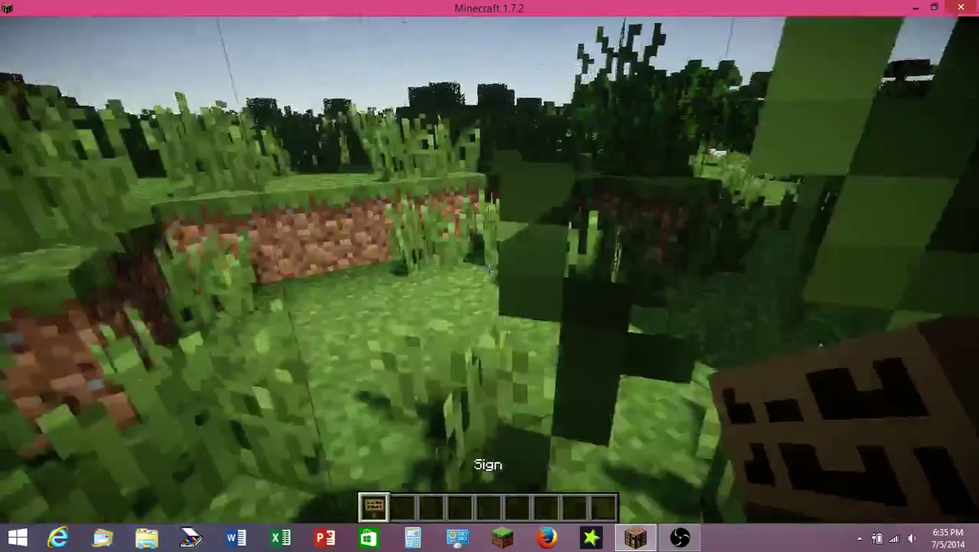
key(e)
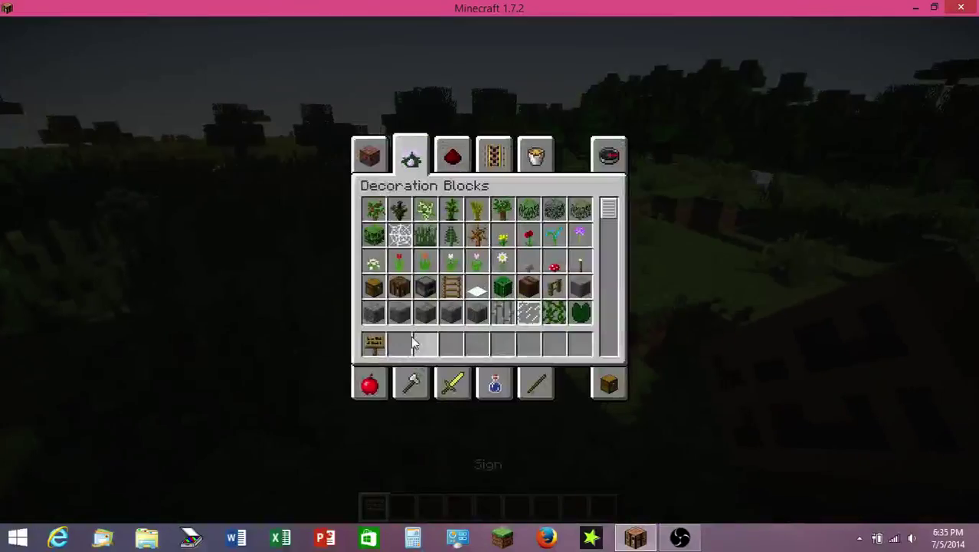
key(e)
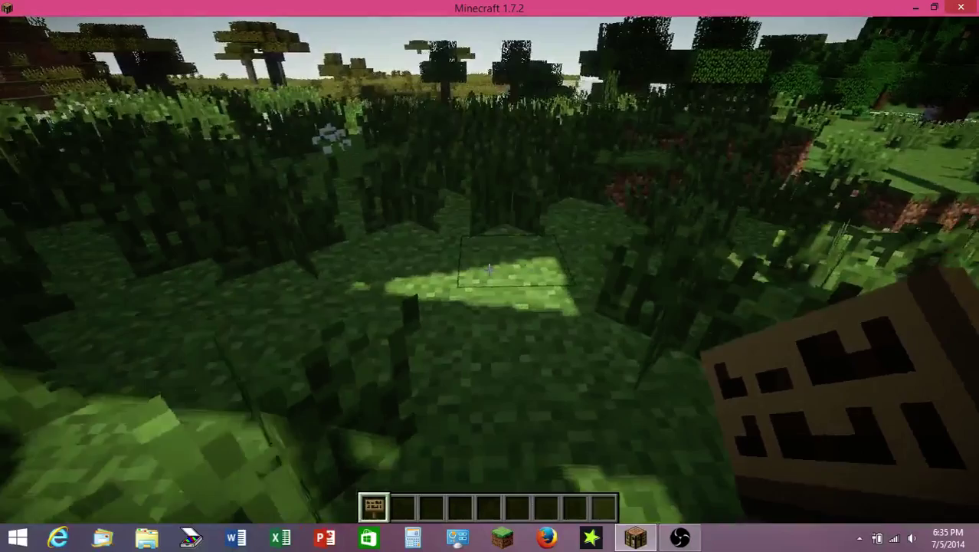
right_click(489, 269)
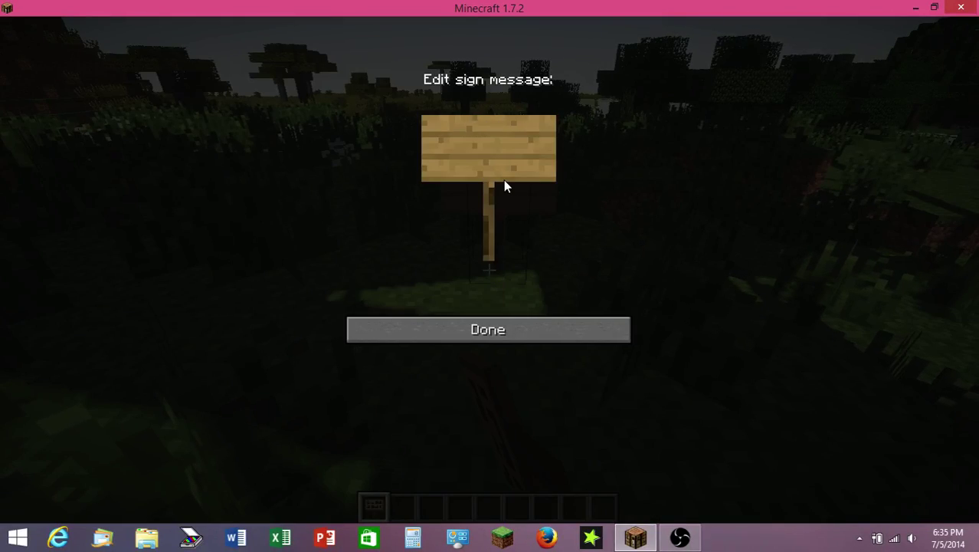
click(529, 330)
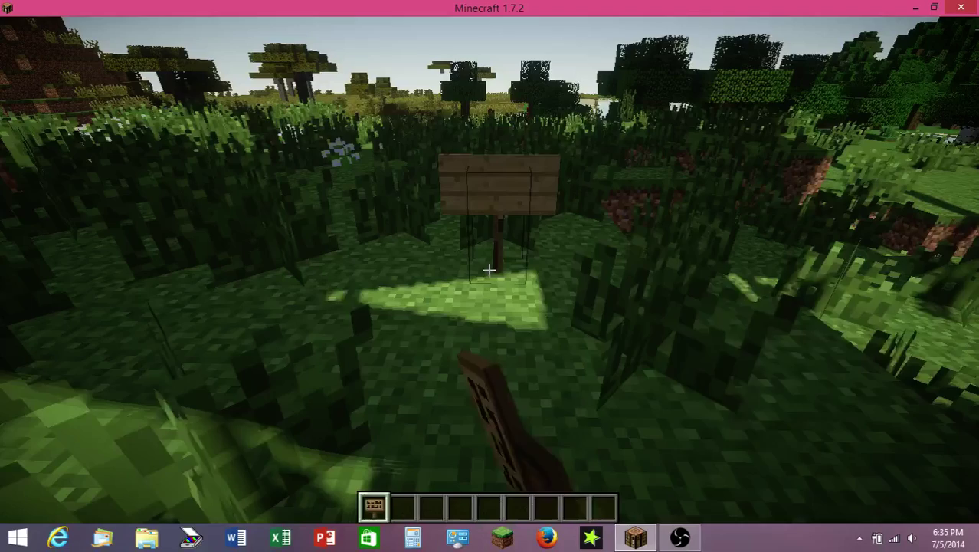
Step: Break the blank sign, place a new one, then break the Shaders sign
key(2)
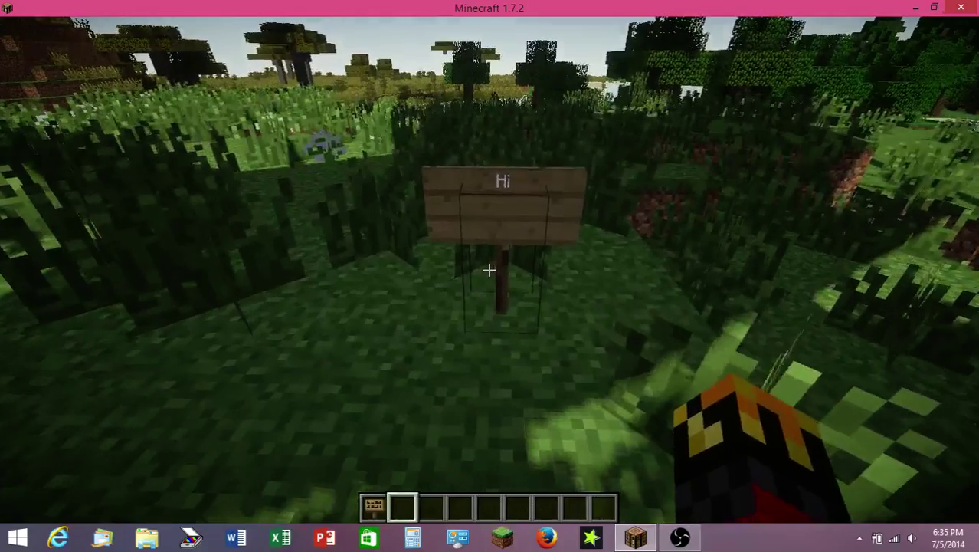
click(488, 270)
key(1)
right_click(489, 270)
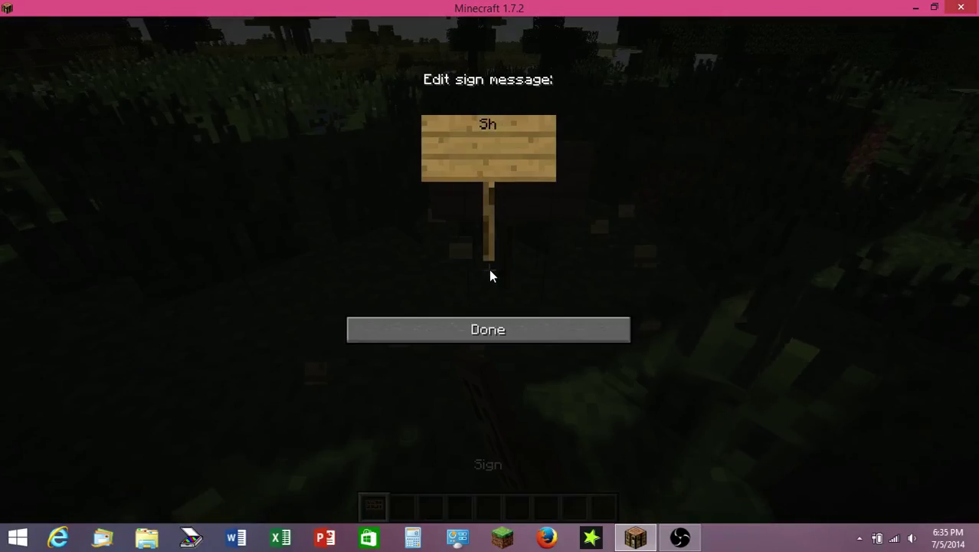
key(Escape)
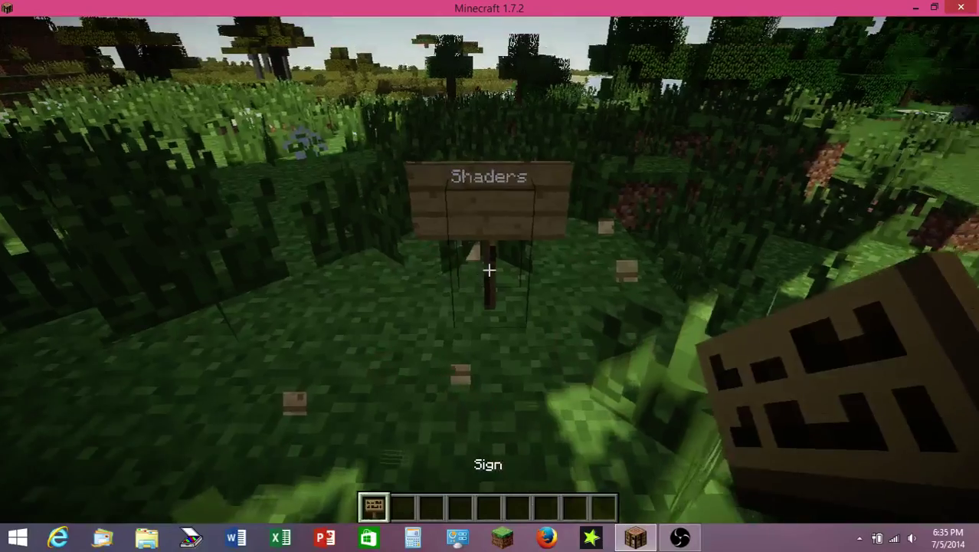
Step: Cycle the hotbar between the sign and empty hand, ending on the empty third slot
key(2)
click(489, 269)
key(e)
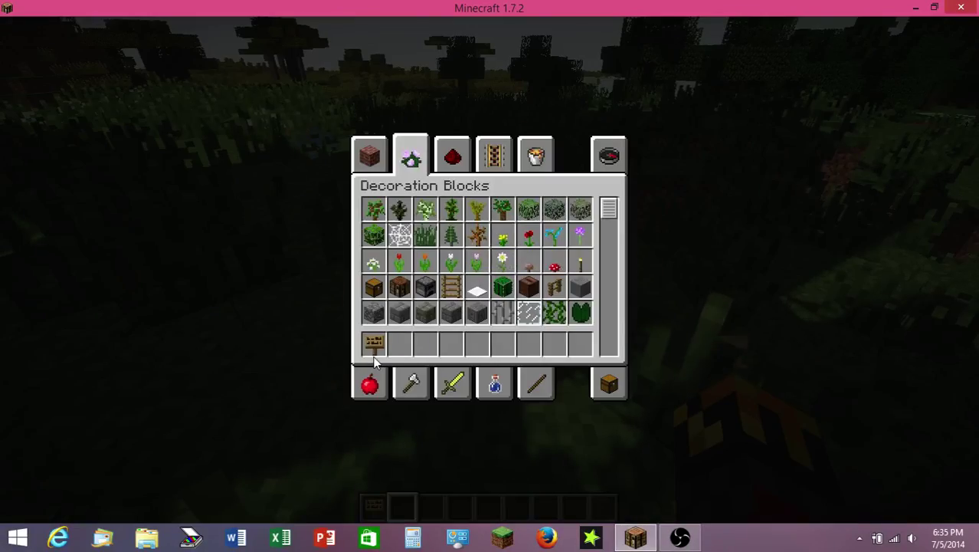
key(e)
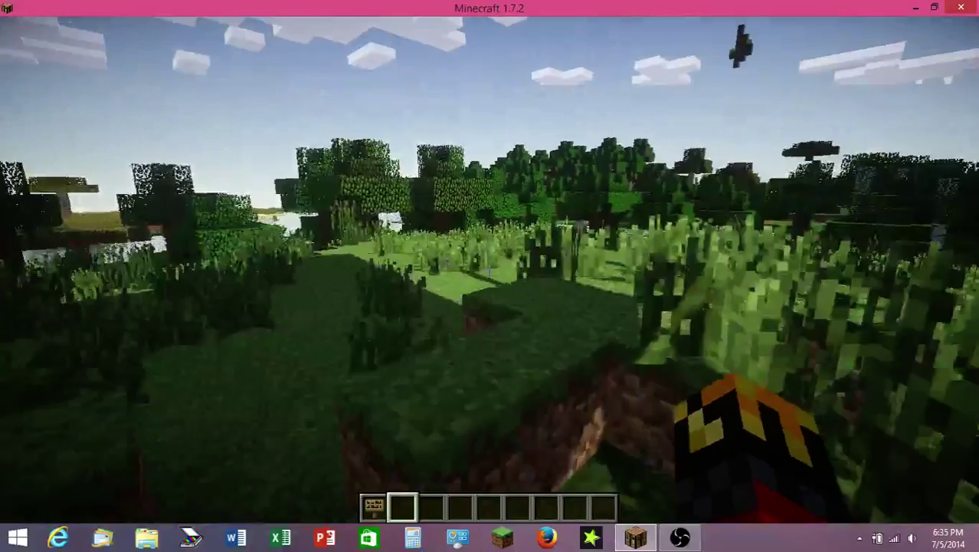
key(1)
key(2)
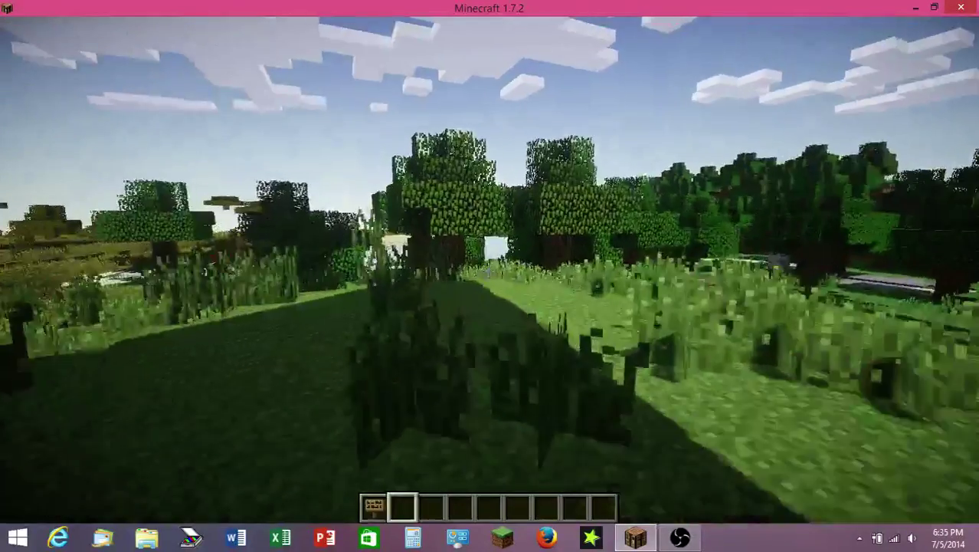
key(1)
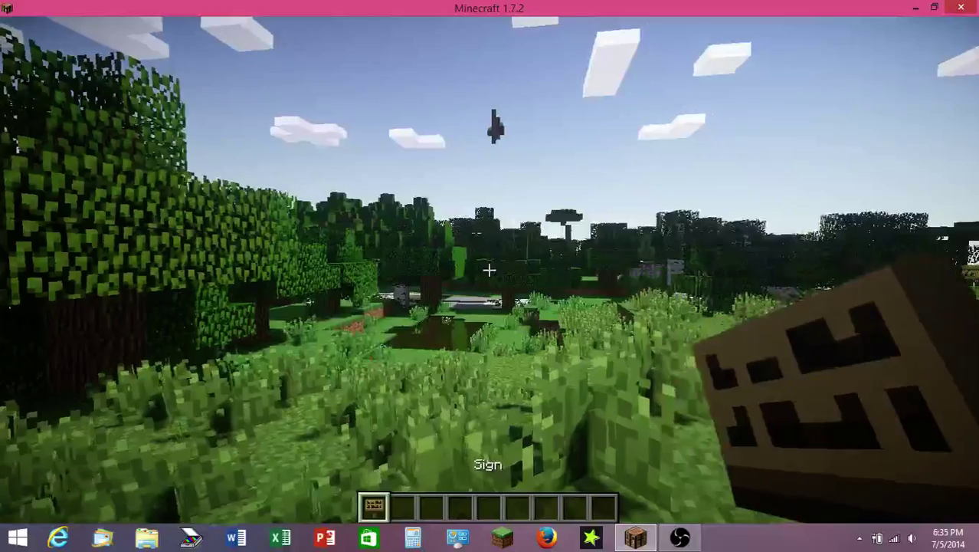
key(3)
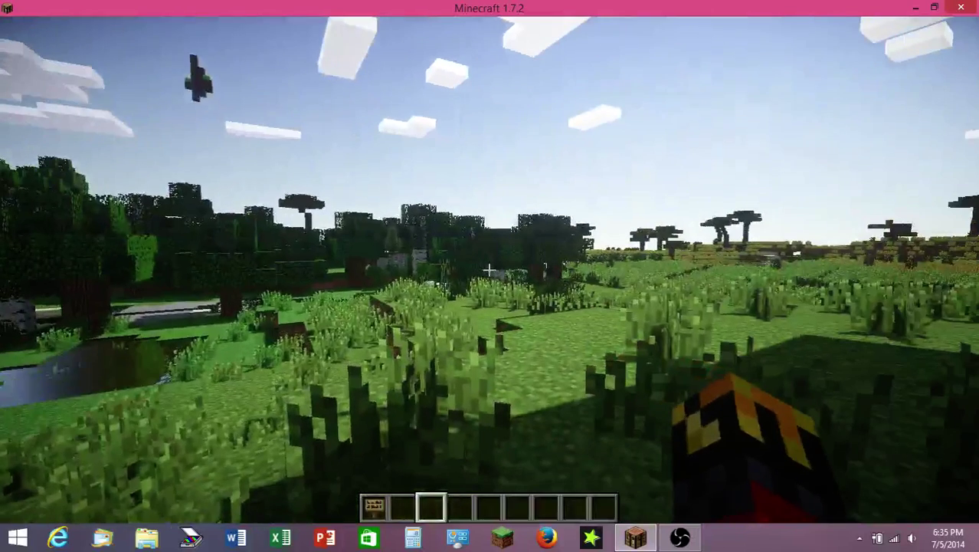
Step: Take Glowstone from Building Blocks and a Spawn Zombie egg from Miscellaneous
key(e)
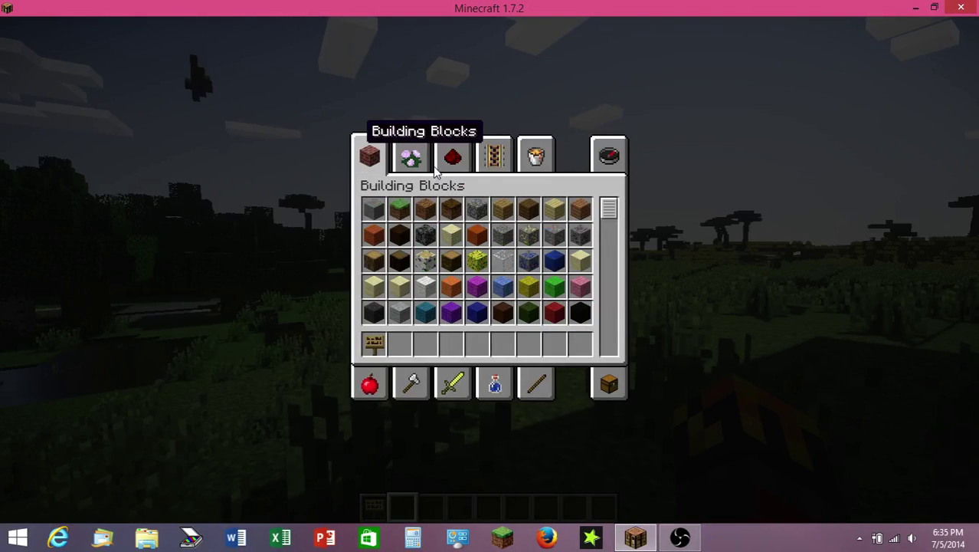
scroll(611, 261, down, 2)
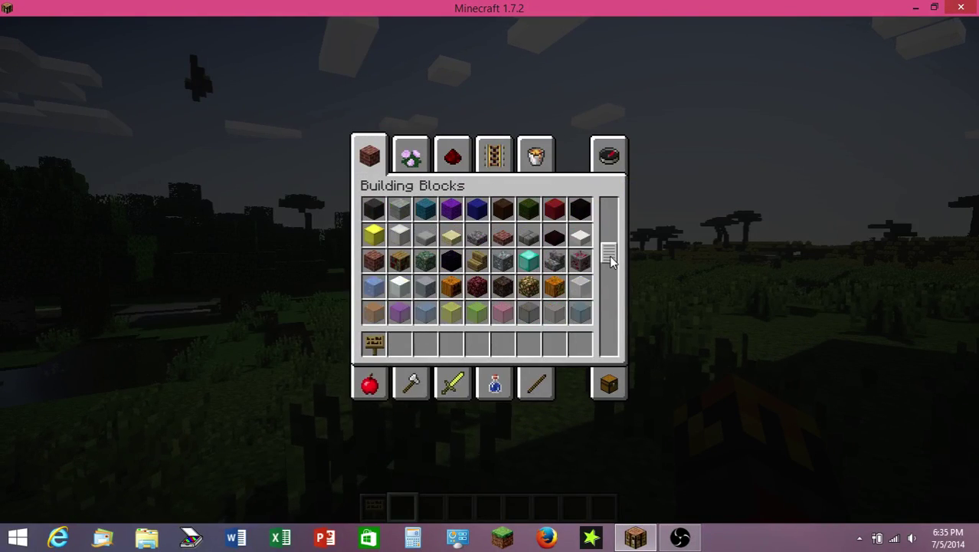
scroll(611, 261, down, 1)
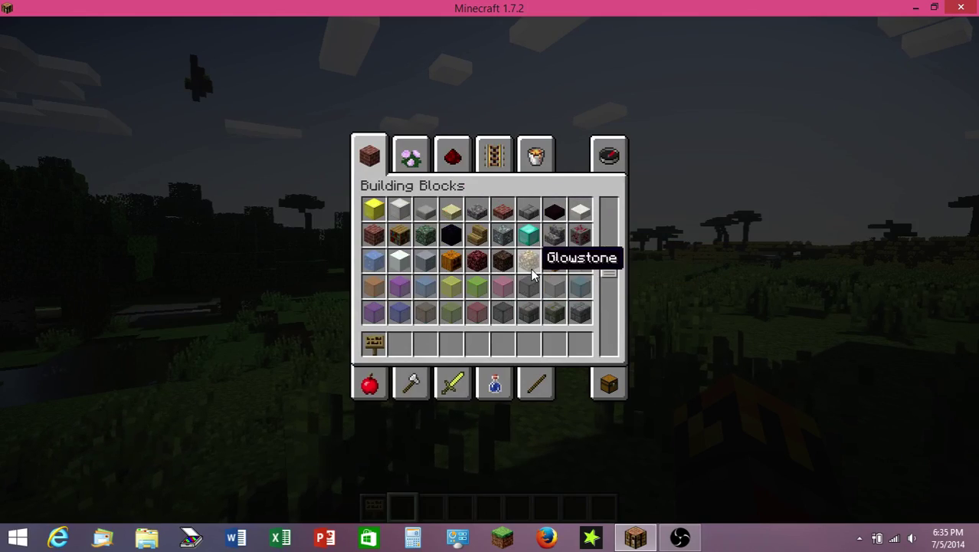
key(e)
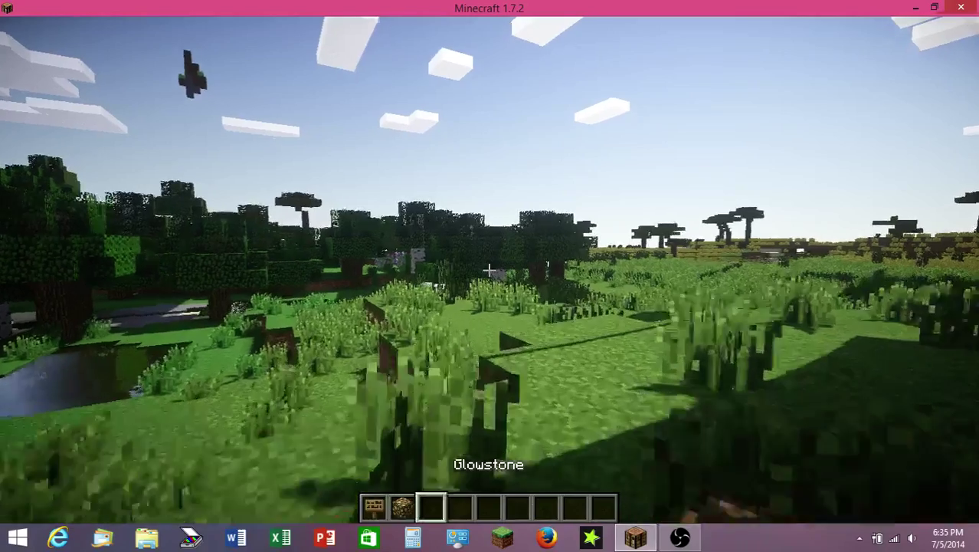
key(e)
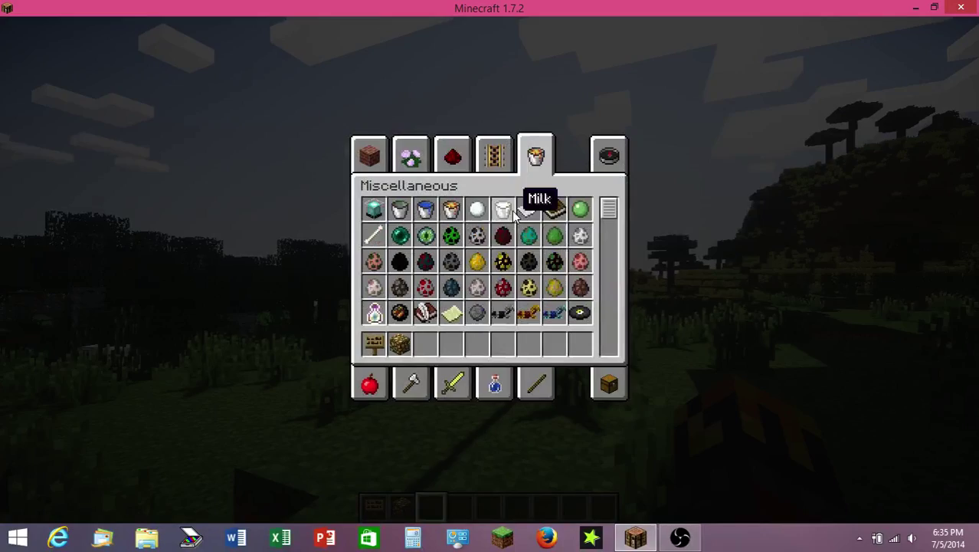
key(e)
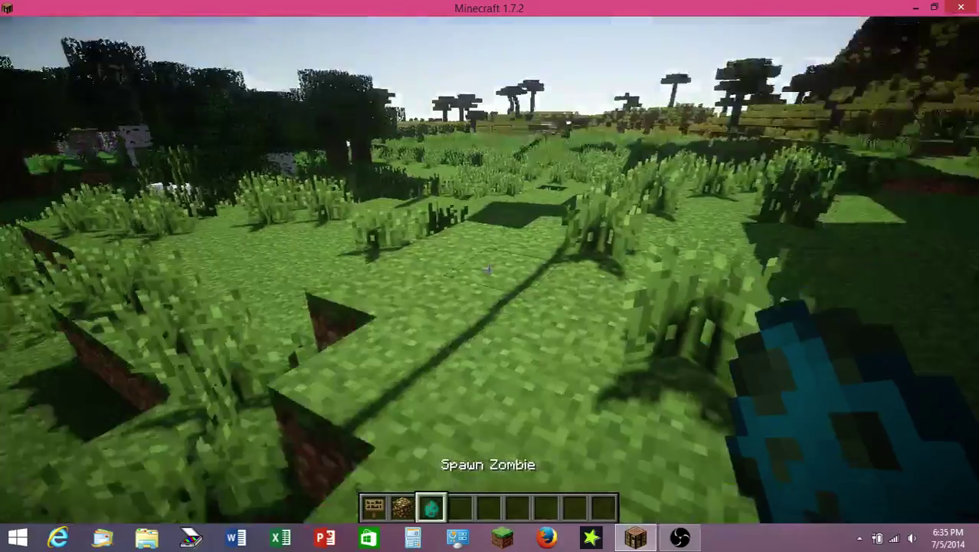
Step: Spawn a zombie, hit it three times as it burns, then spawn another zombie
right_click(489, 270)
scroll(489, 270, down, 1)
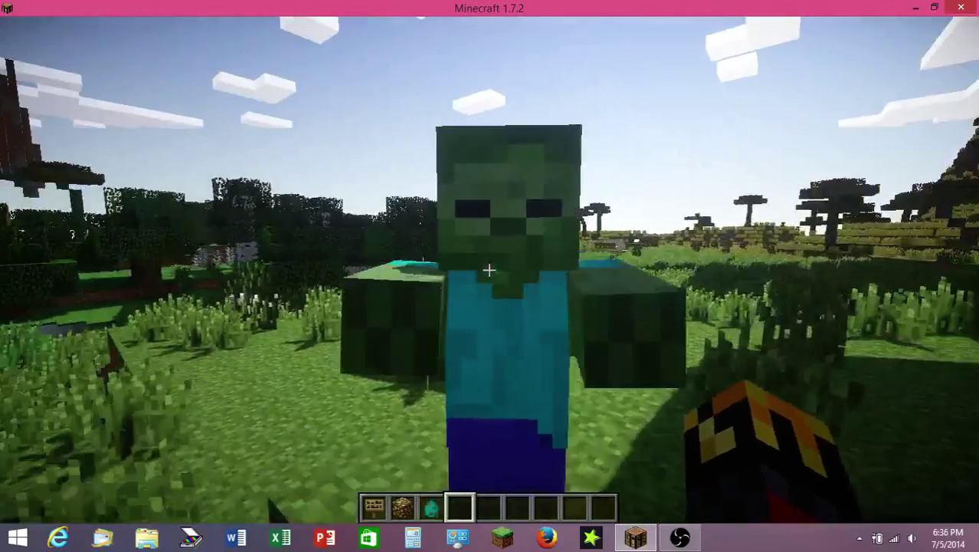
click(489, 269)
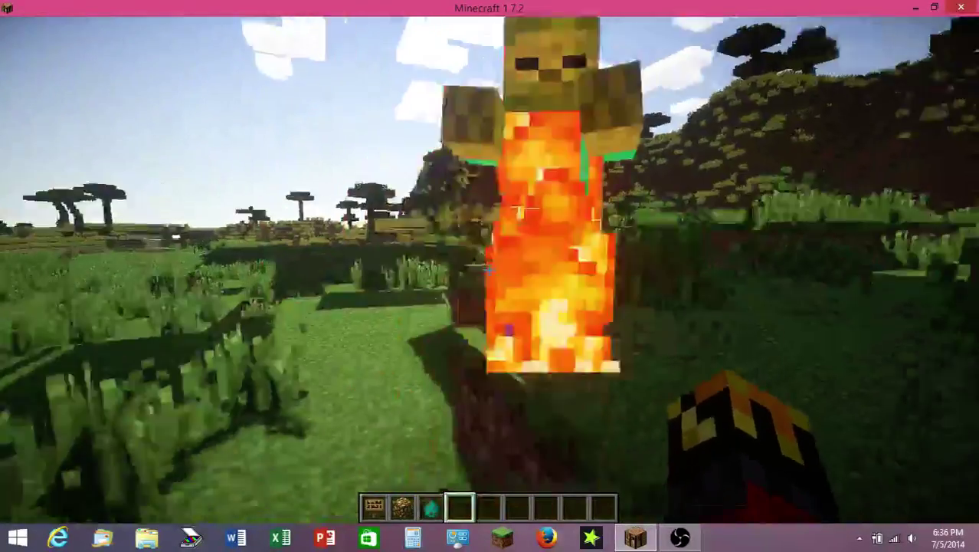
click(488, 270)
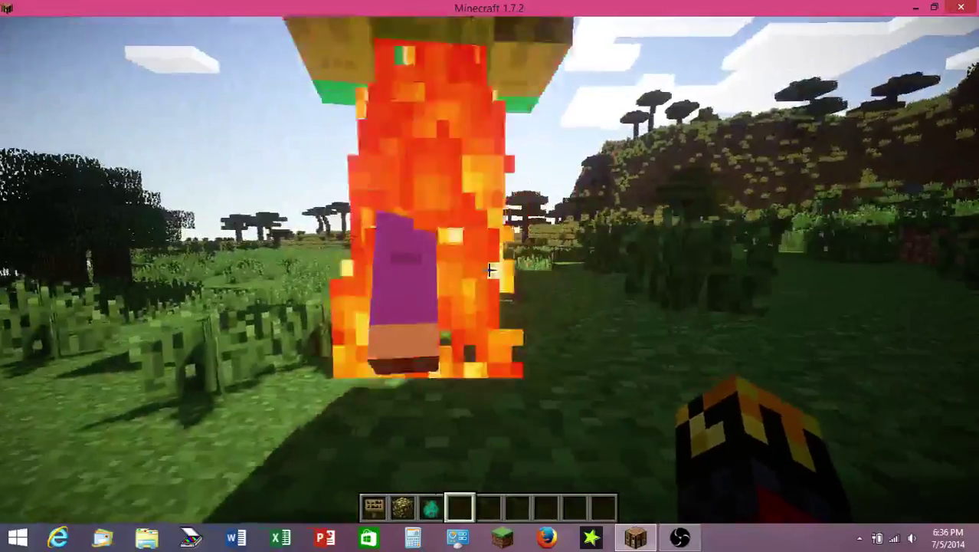
click(489, 269)
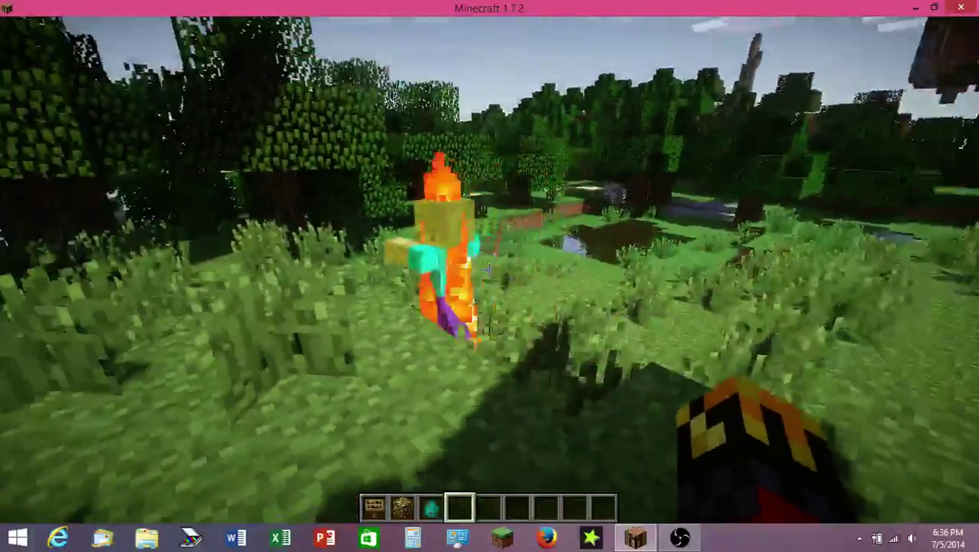
scroll(489, 270, up, 1)
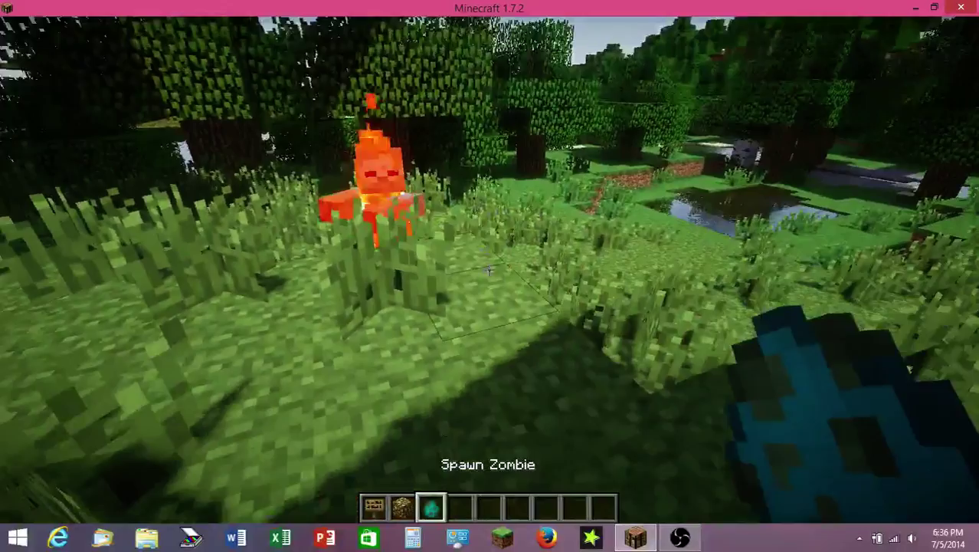
right_click(489, 270)
scroll(489, 270, down, 1)
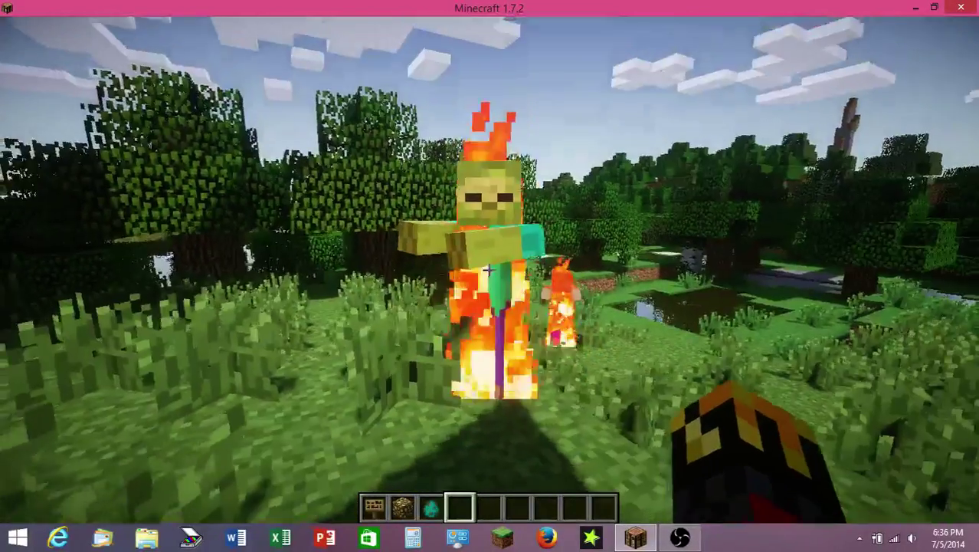
scroll(489, 269, up, 2)
scroll(489, 269, up, 1)
scroll(488, 270, down, 1)
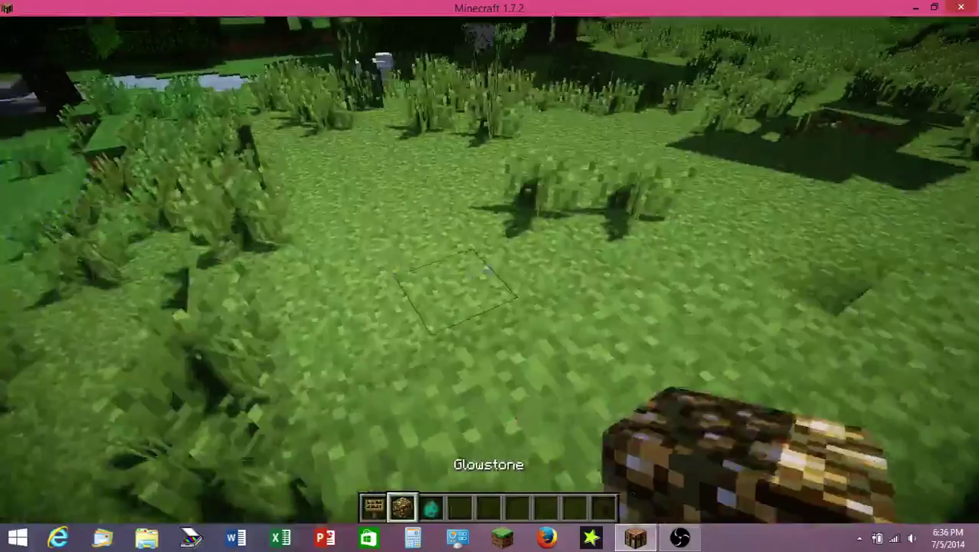
Step: Place a glowstone block on the grass and walk up to it
right_click(489, 270)
scroll(489, 270, down, 2)
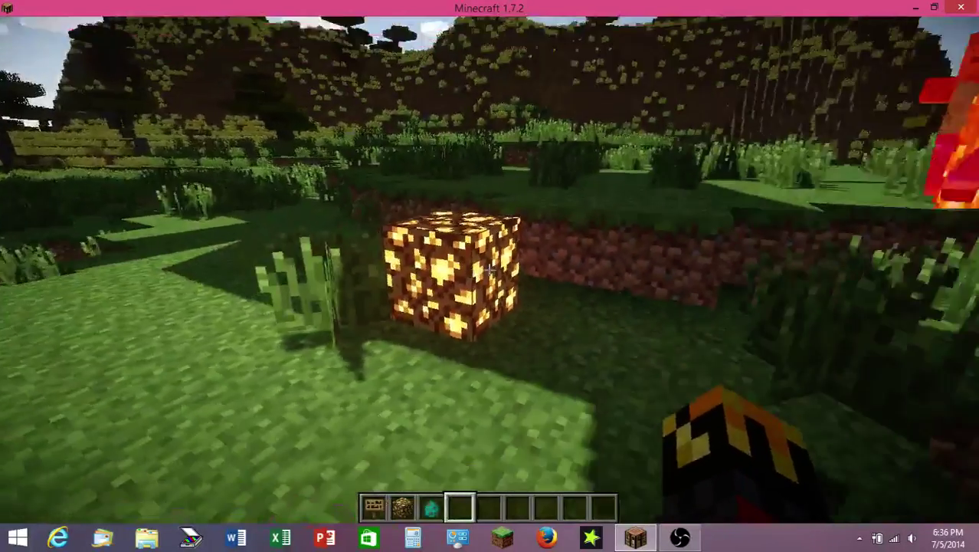
key(w)
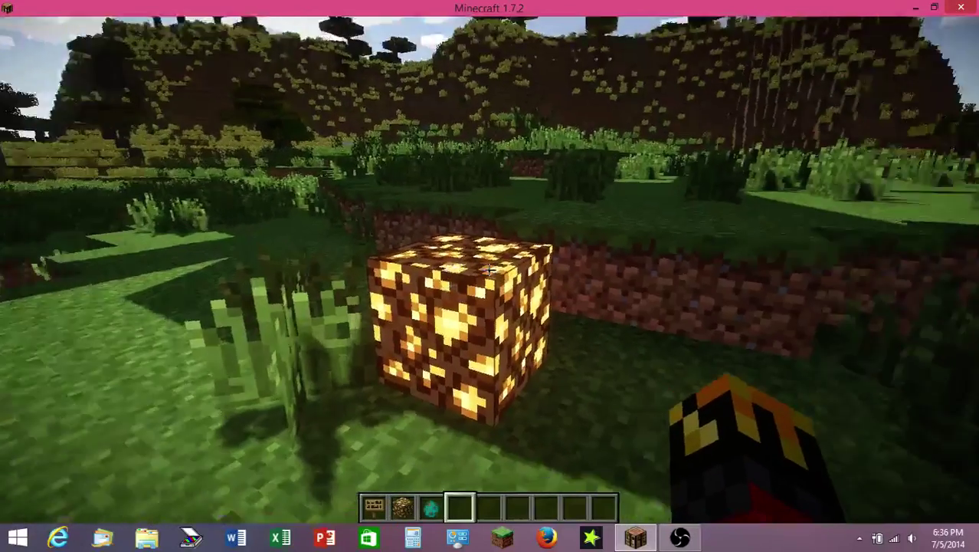
key(e)
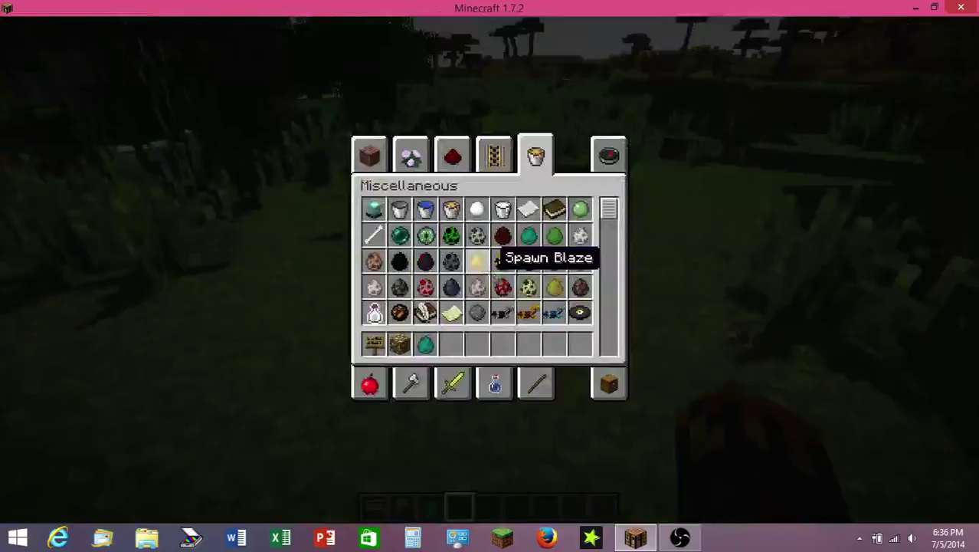
key(e)
scroll(489, 269, up, 3)
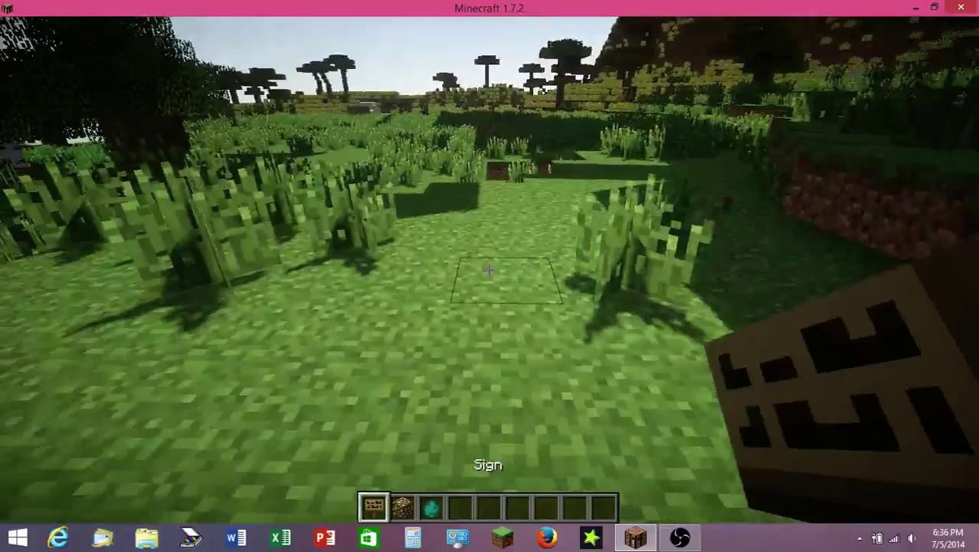
scroll(489, 270, down, 2)
scroll(489, 269, down, 1)
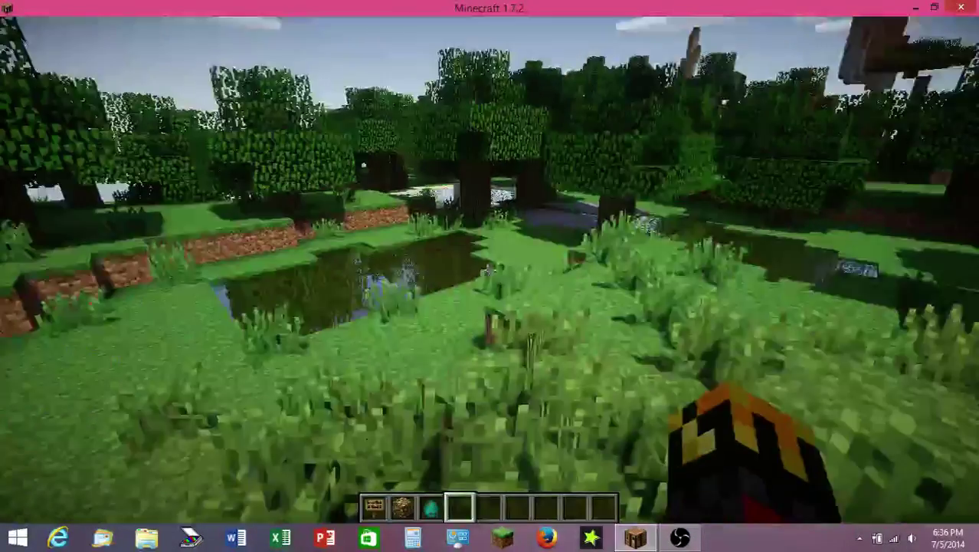
Step: Walk to the pond and along its edge, briefly checking the item collection
key(w)
key(w)
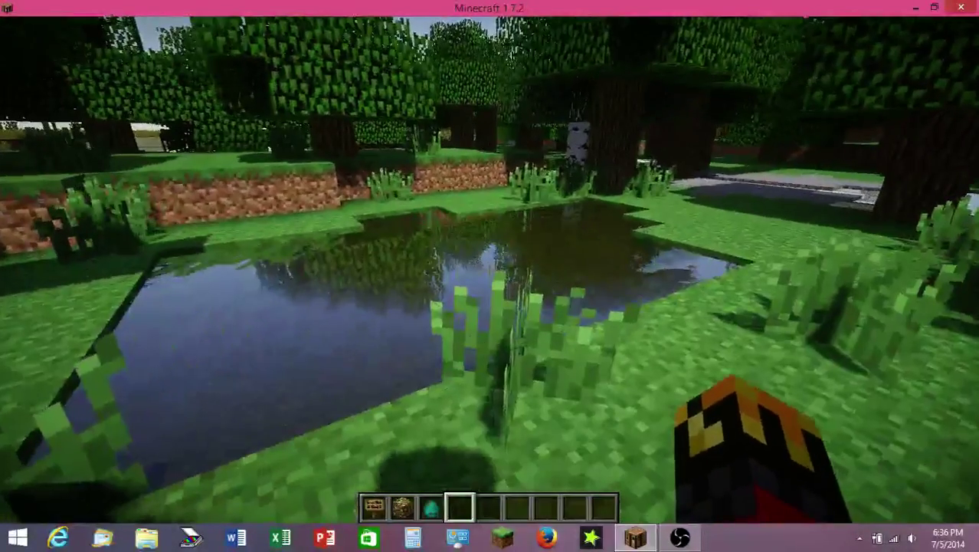
key(a)
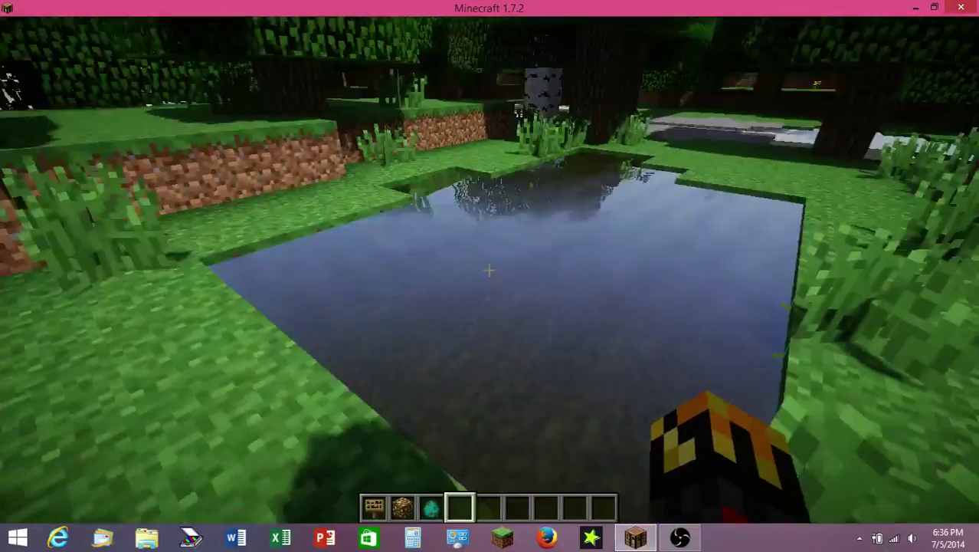
key(e)
key(e)
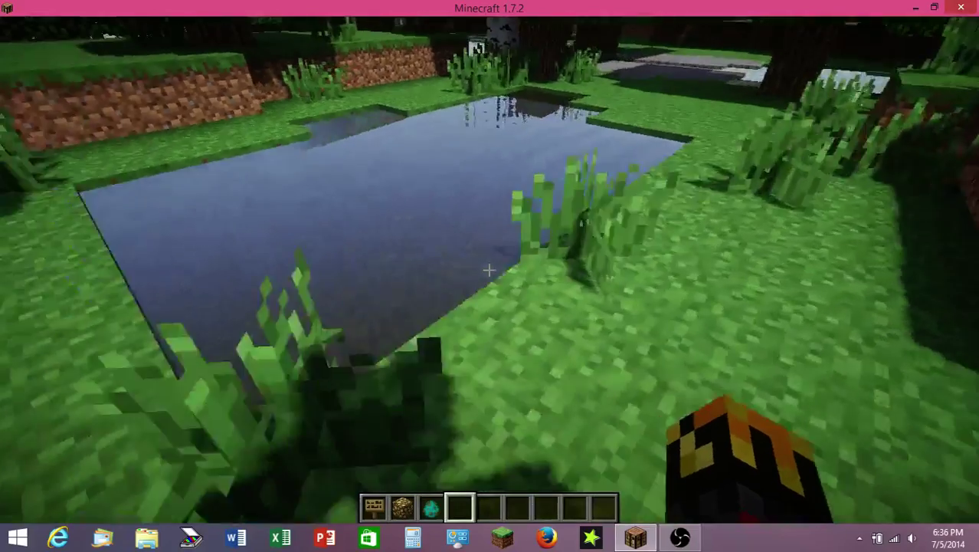
key(w)
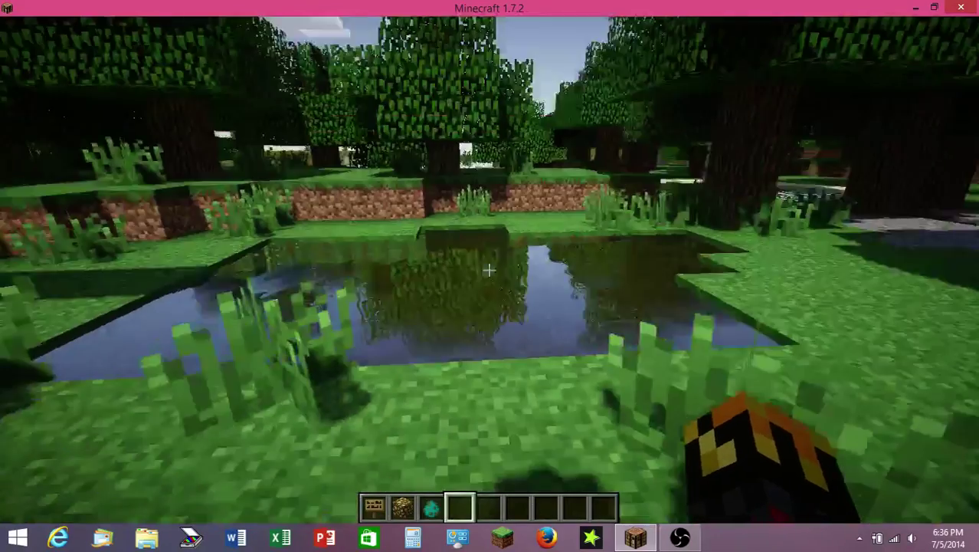
click(488, 269)
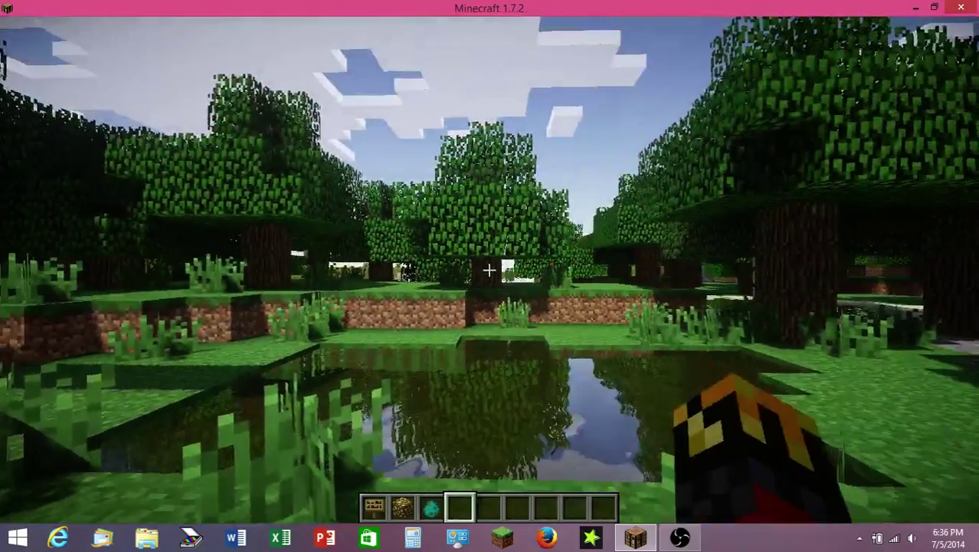
Step: Walk under the trees, past the trunk, and climb the grass ledge toward a sheep
key(w)
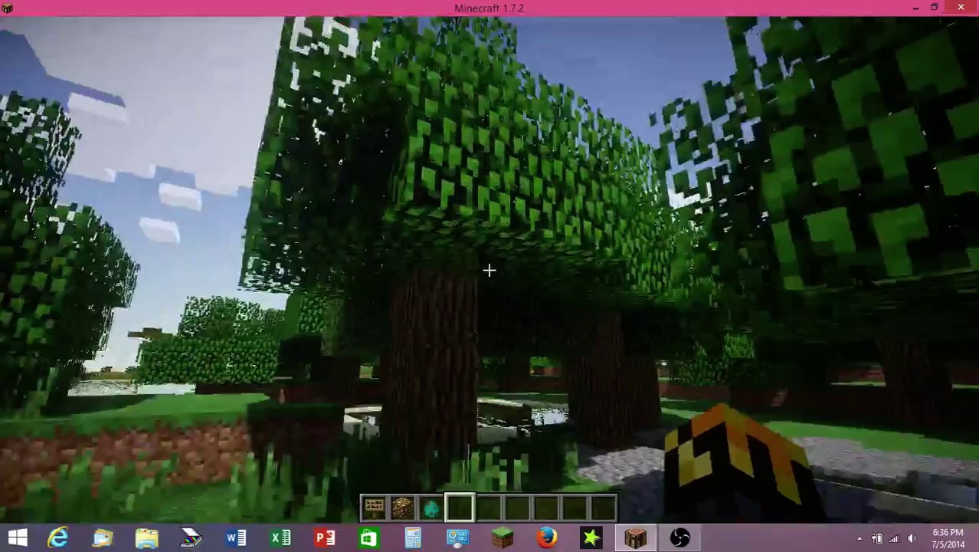
key(w)
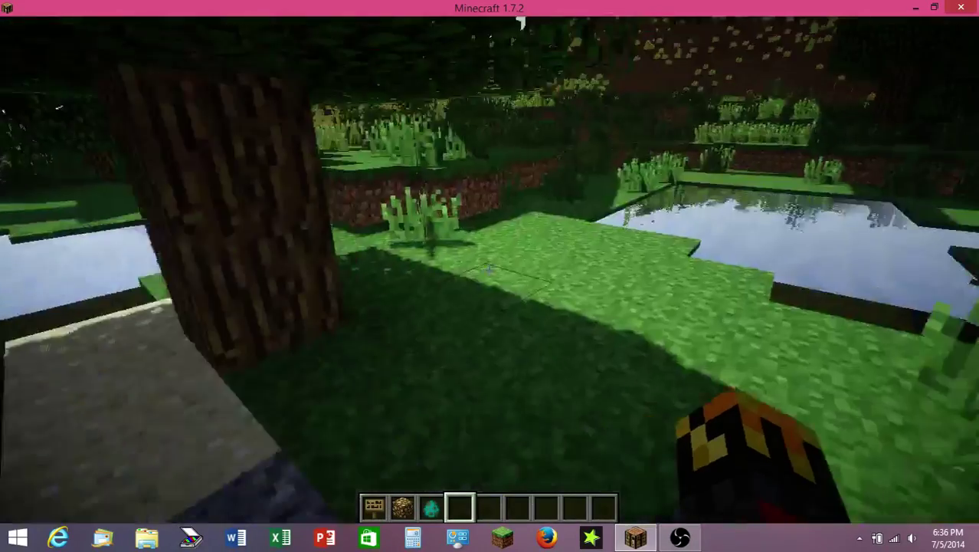
key(w)
key(space)
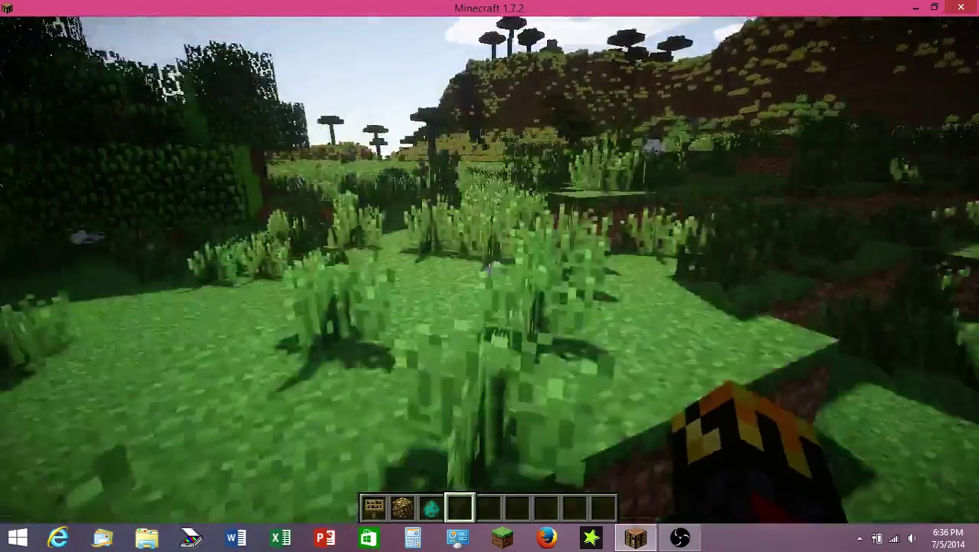
key(w)
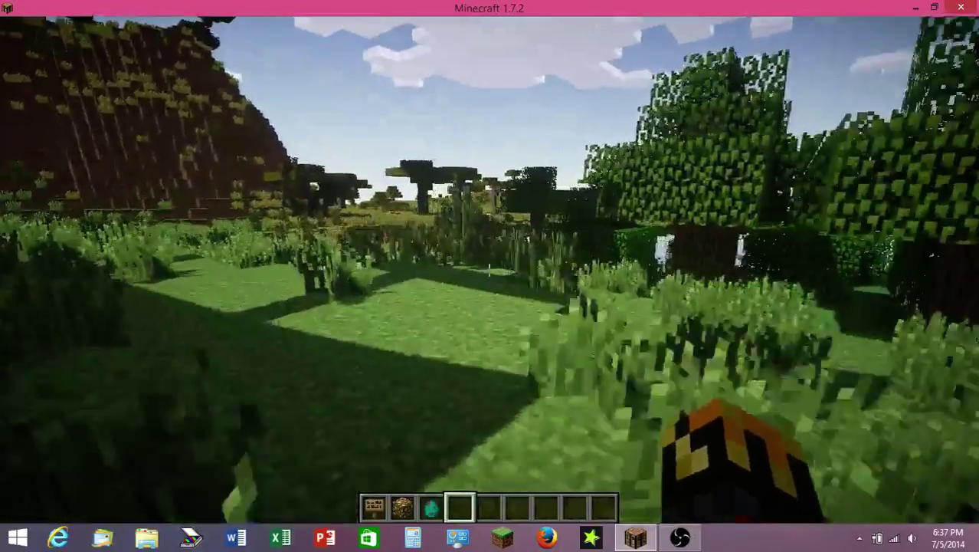
Step: Walk through tall grass to the lakeside tree, briefly holding the zombie egg
key(w)
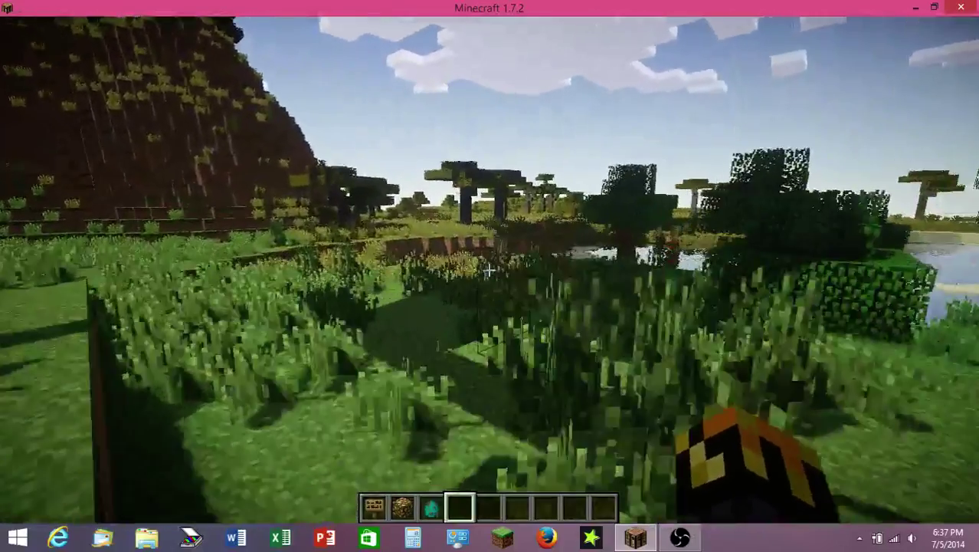
key(w)
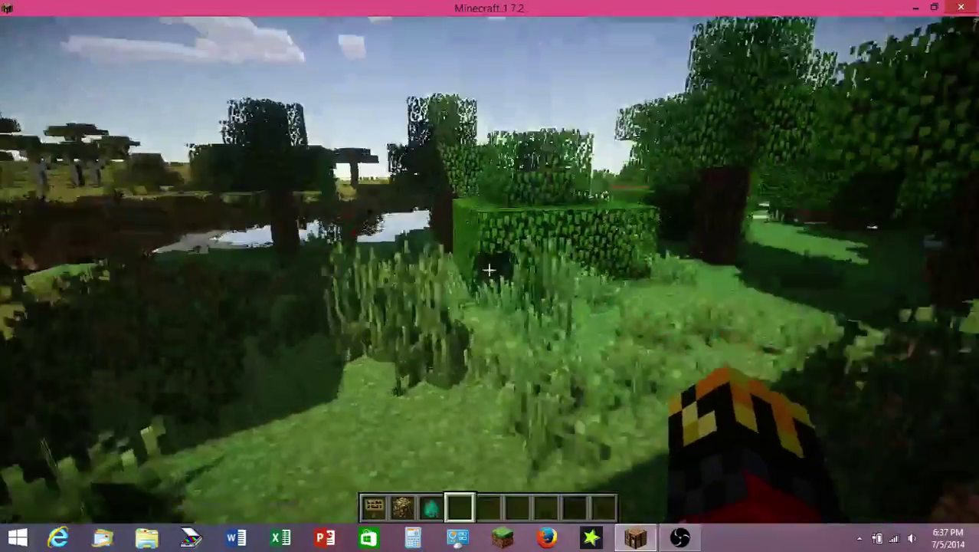
key(w)
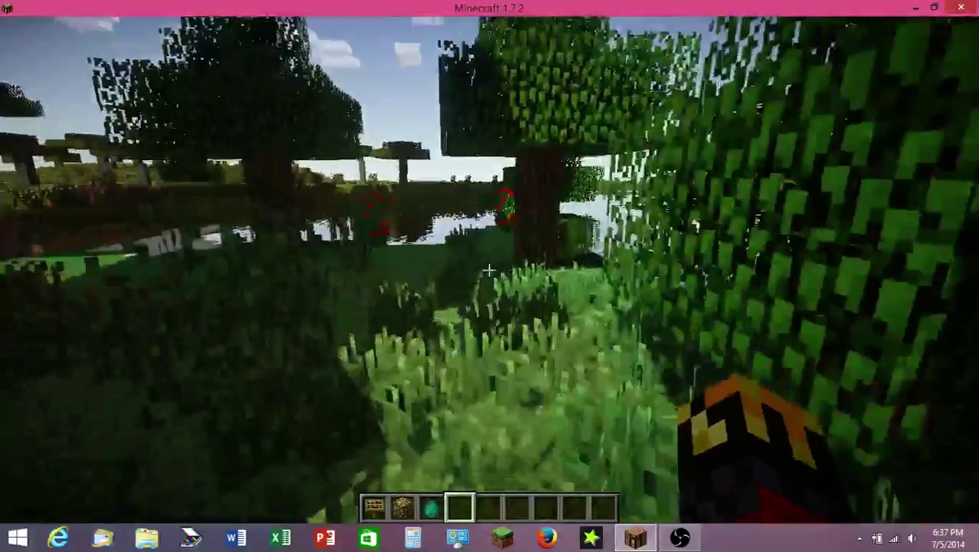
key(w)
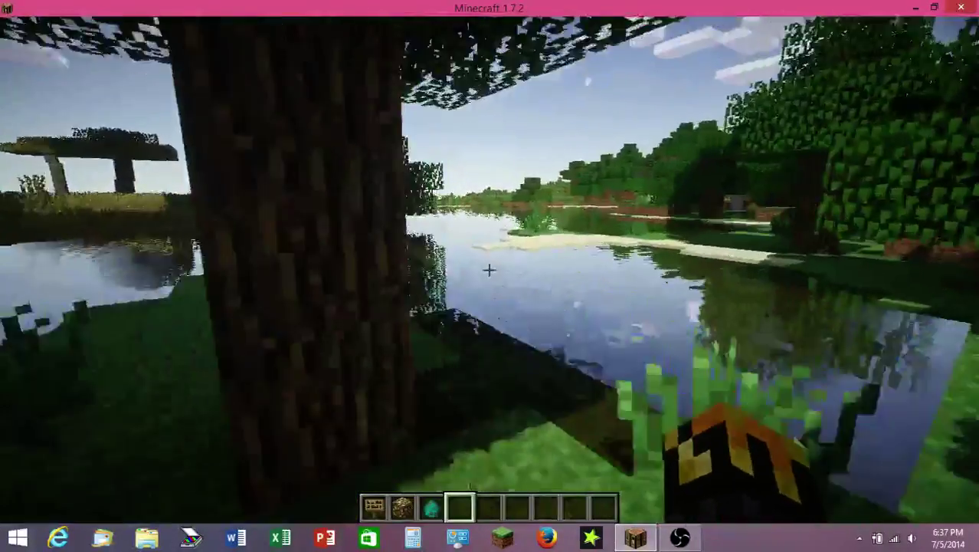
key(w)
key(3)
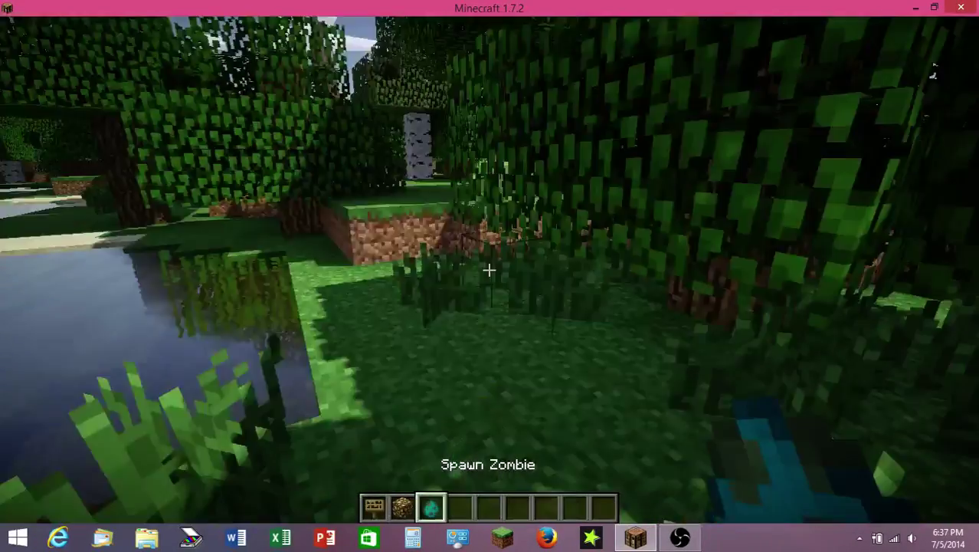
key(w)
key(4)
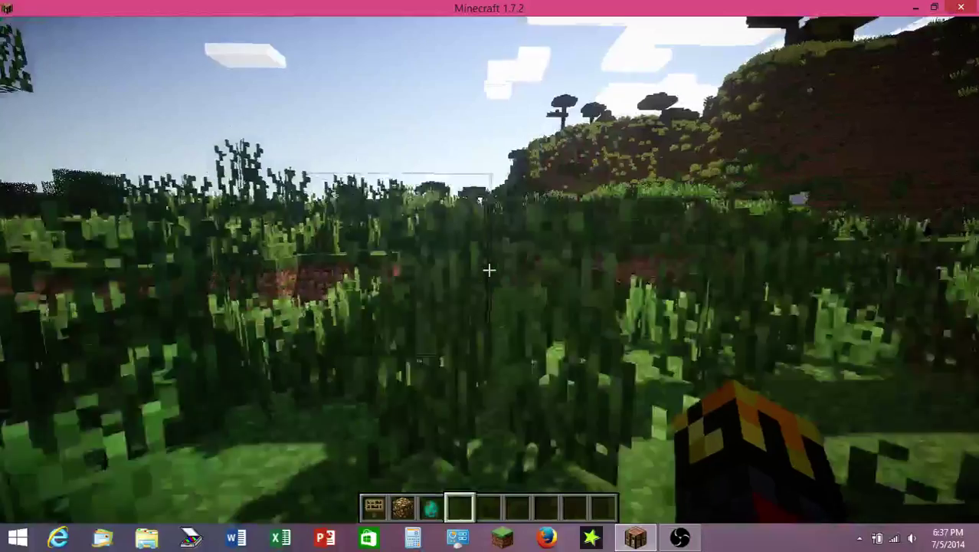
Step: Empty the hotbar in the creative inventory and put Obsidian in it
key(e)
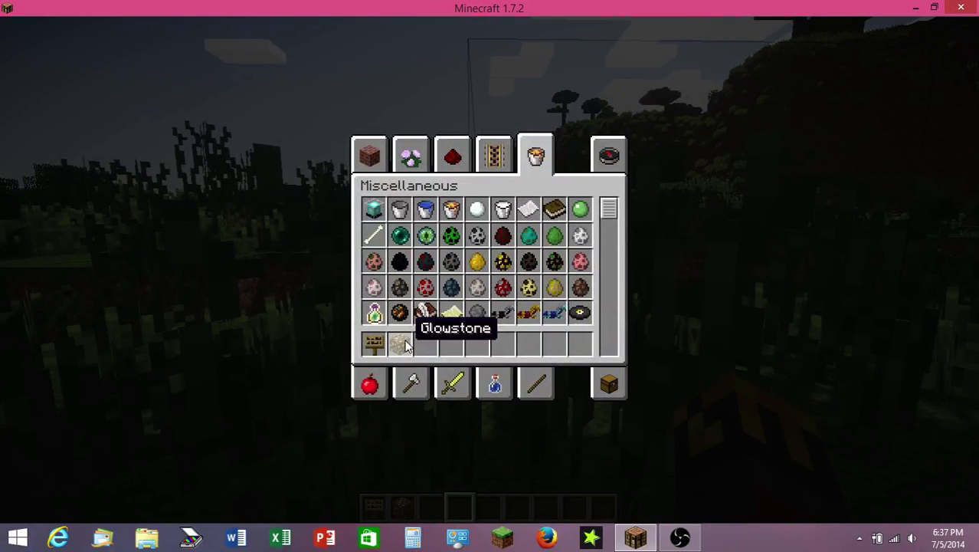
key(e)
key(e)
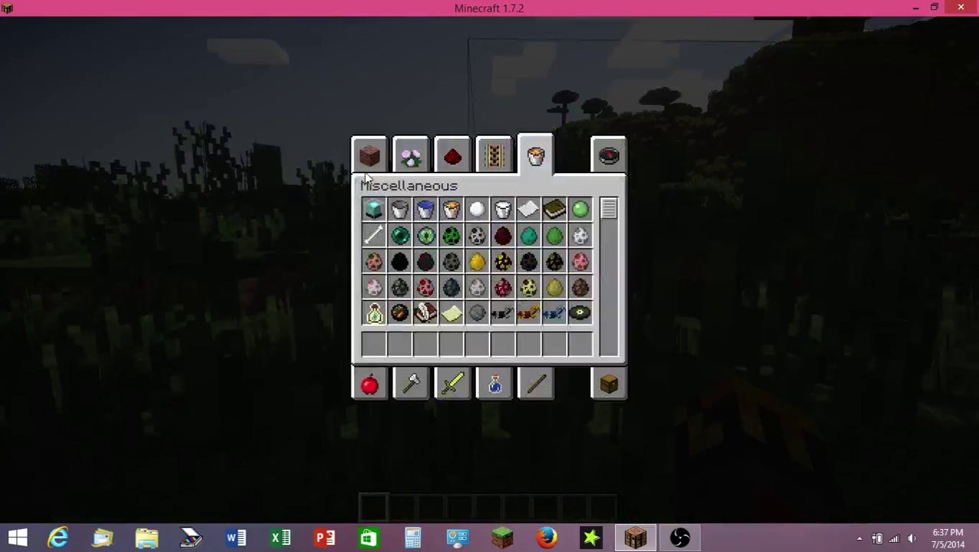
drag(611, 213, 608, 243)
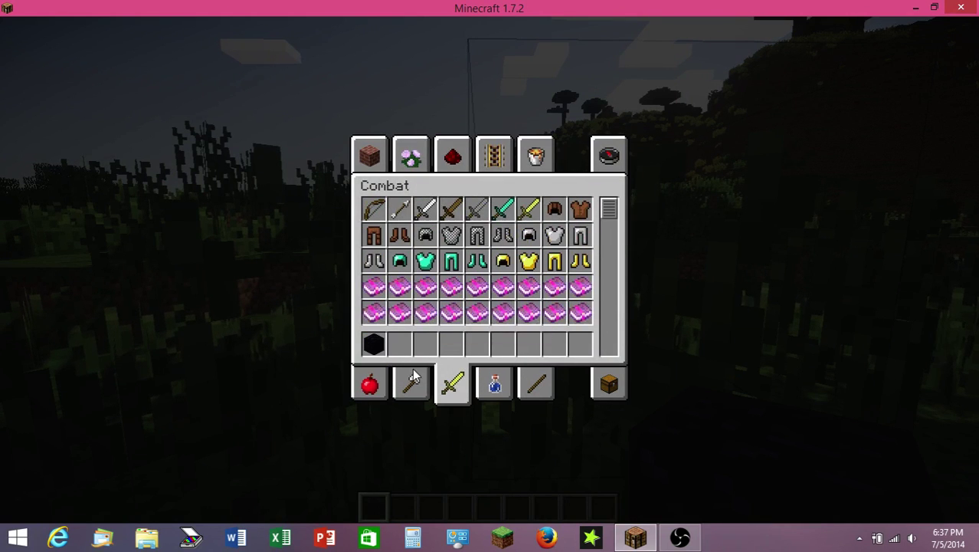
Step: Lay obsidian for the portal's base, pillars and top, removing misplaced blocks
key(e)
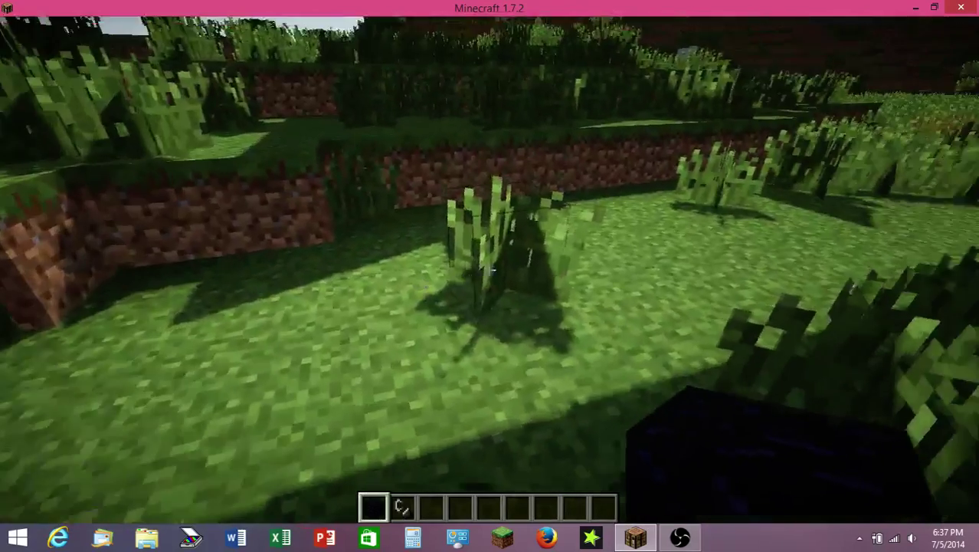
click(489, 270)
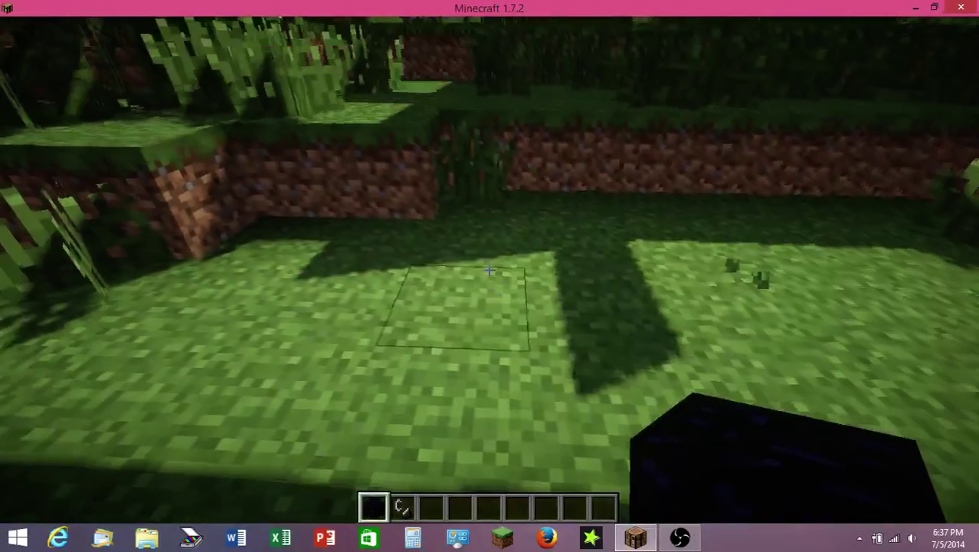
right_click(489, 270)
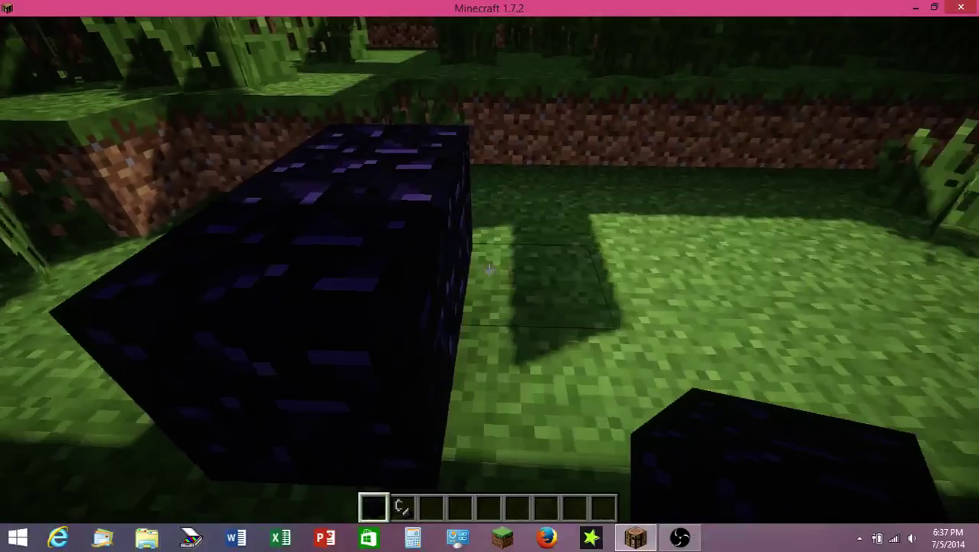
click(490, 269)
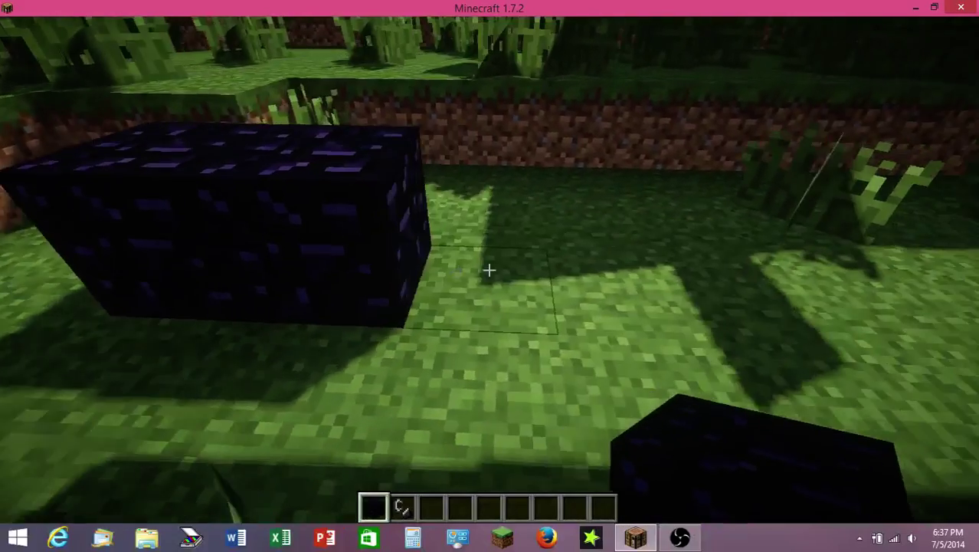
key(w)
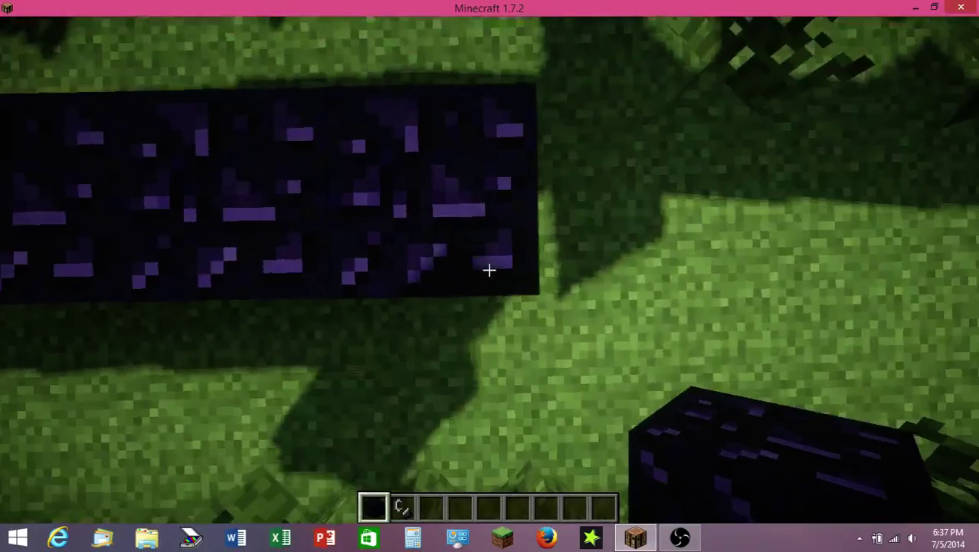
right_click(489, 270)
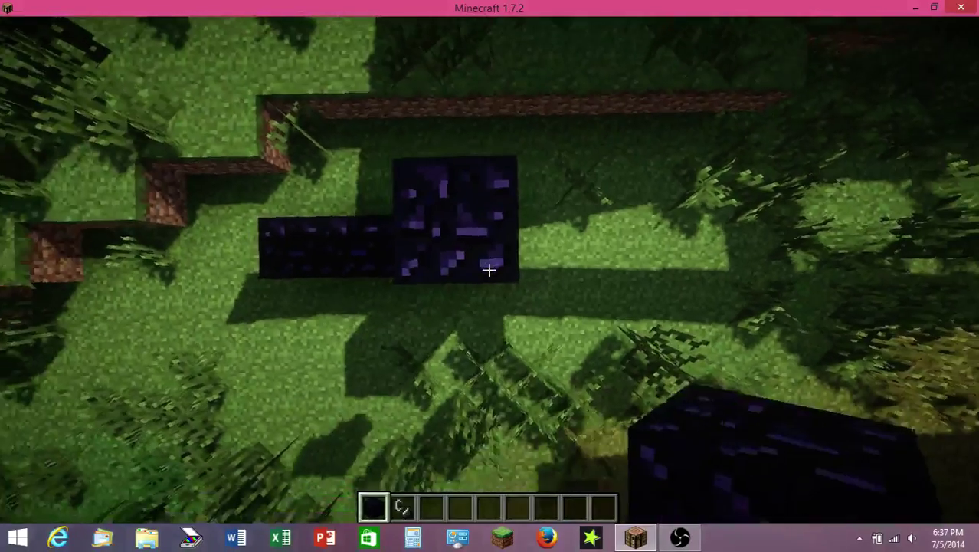
right_click(489, 269)
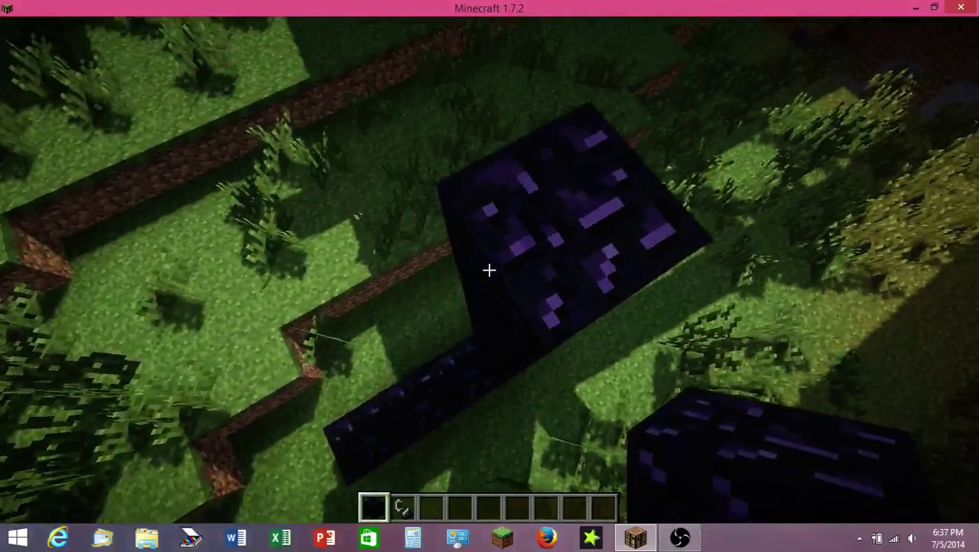
right_click(489, 269)
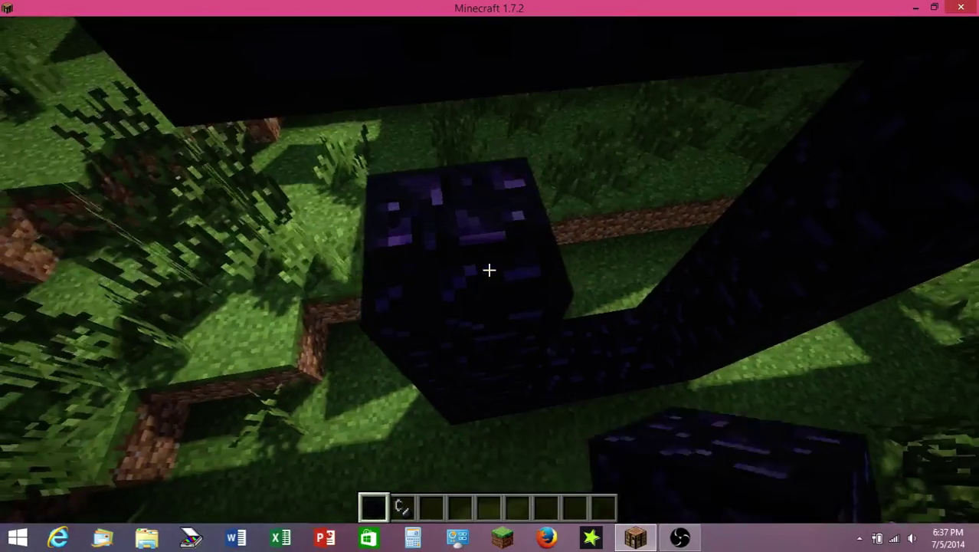
scroll(490, 269, down, 1)
scroll(489, 270, down, 1)
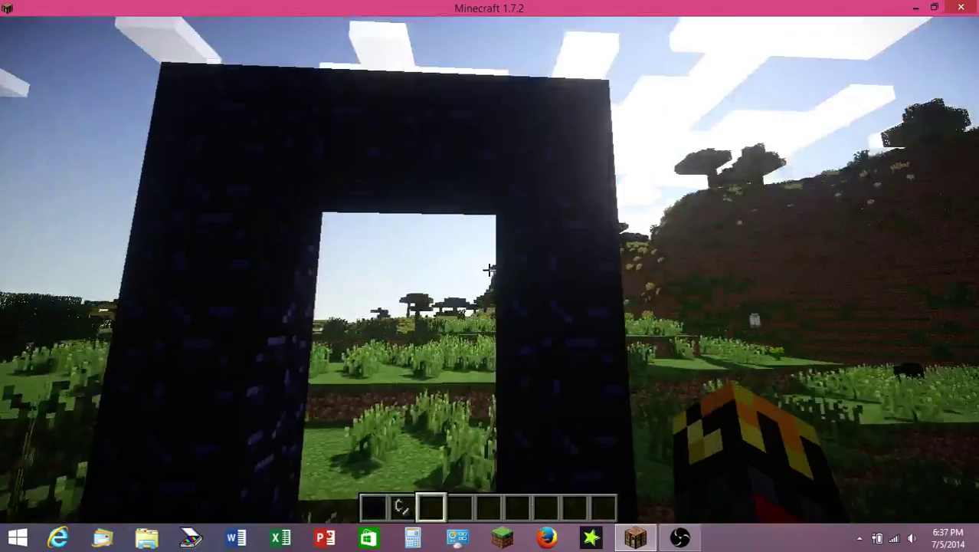
click(489, 270)
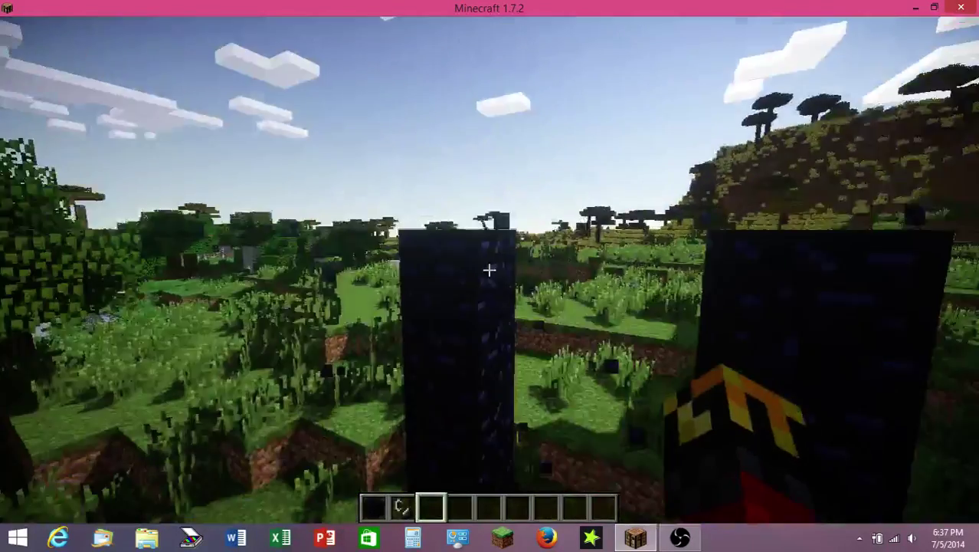
scroll(489, 270, up, 2)
right_click(490, 270)
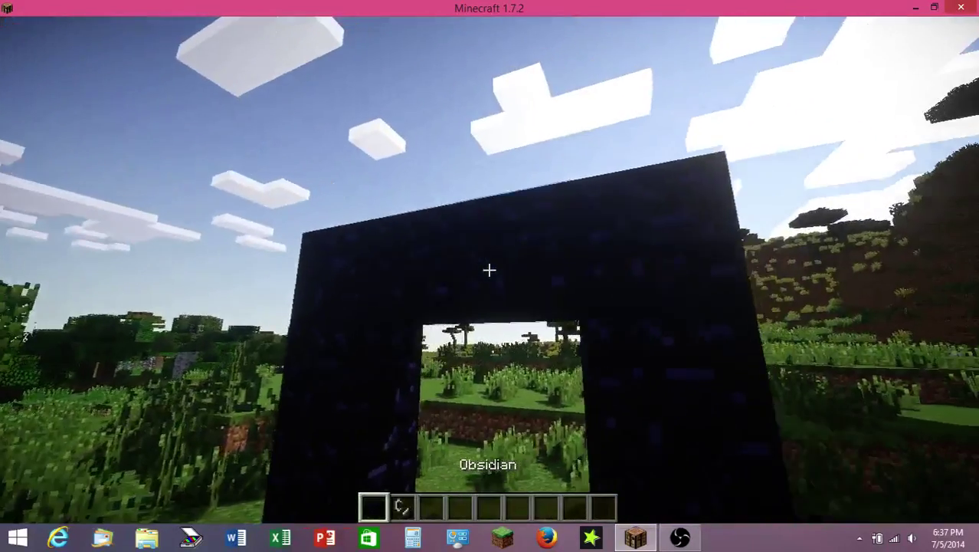
scroll(489, 270, down, 1)
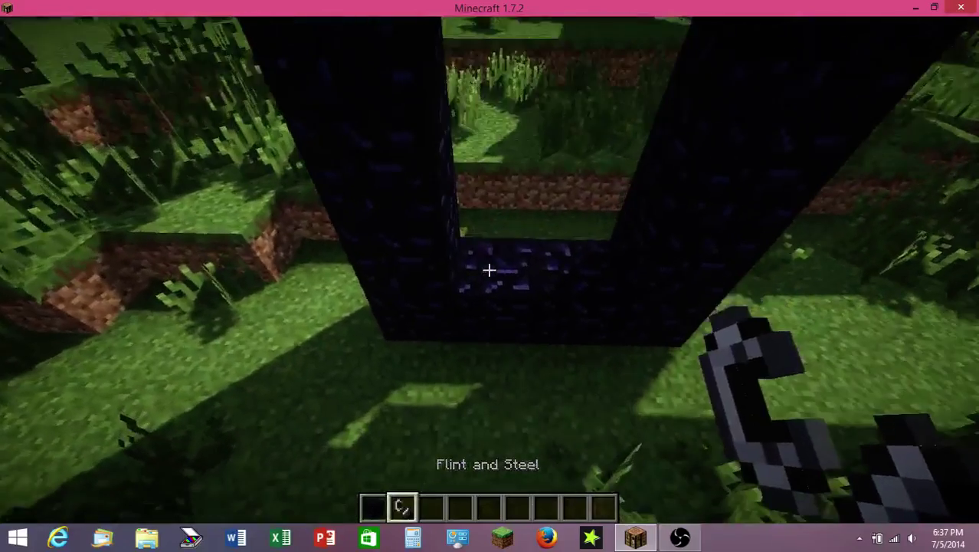
Step: Ignite the obsidian frame with flint and steel, step back, and walk into the portal
right_click(490, 270)
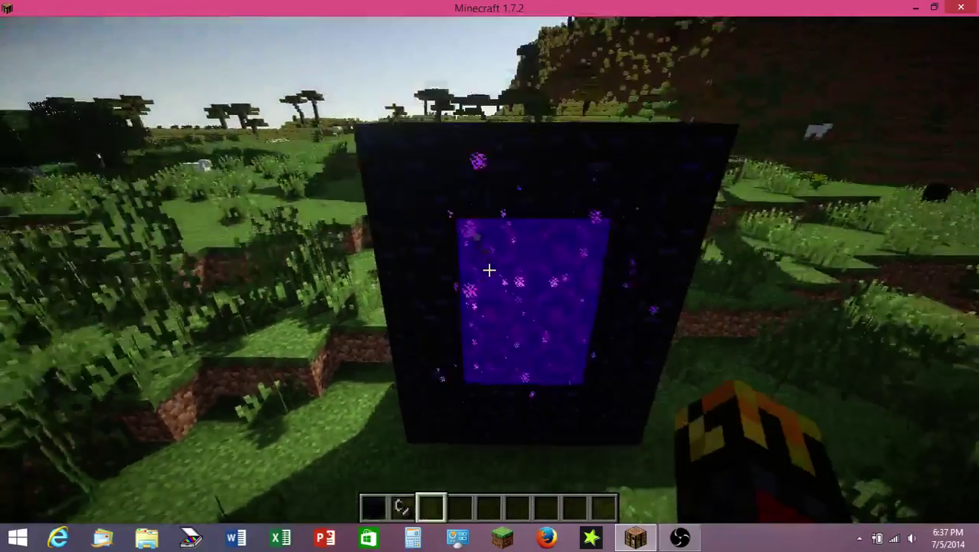
key(space)
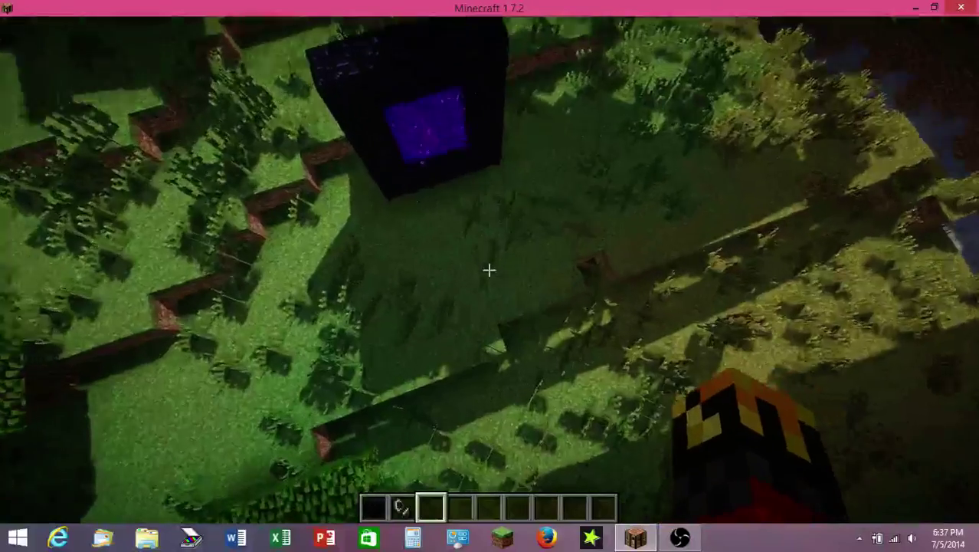
key(shift)
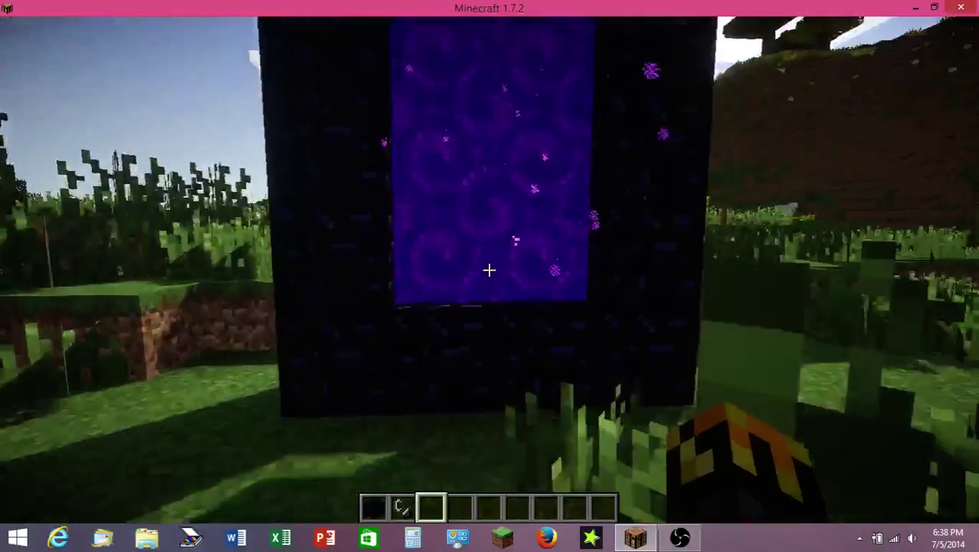
key(w)
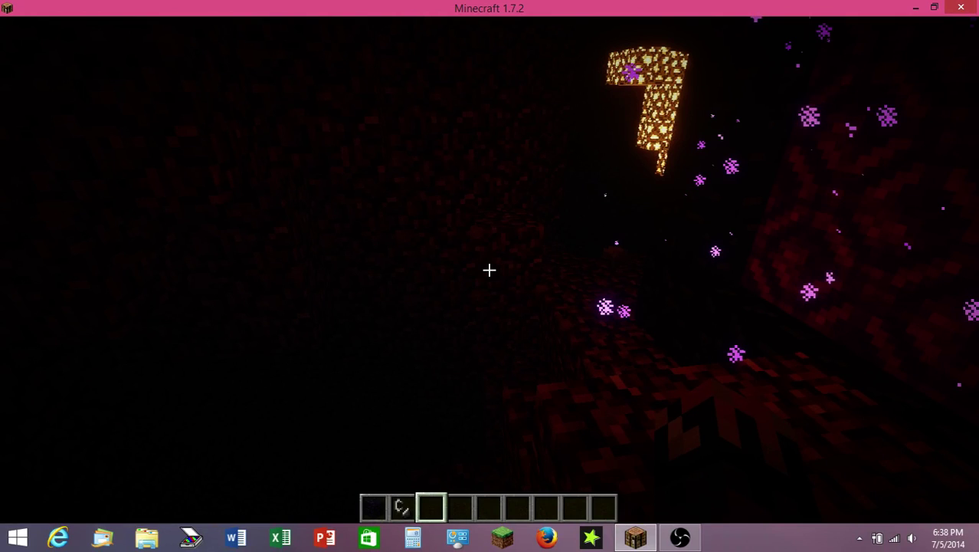
Step: Walk toward the Nether glowstone, view the player from the front, and open the creative inventory
key(w)
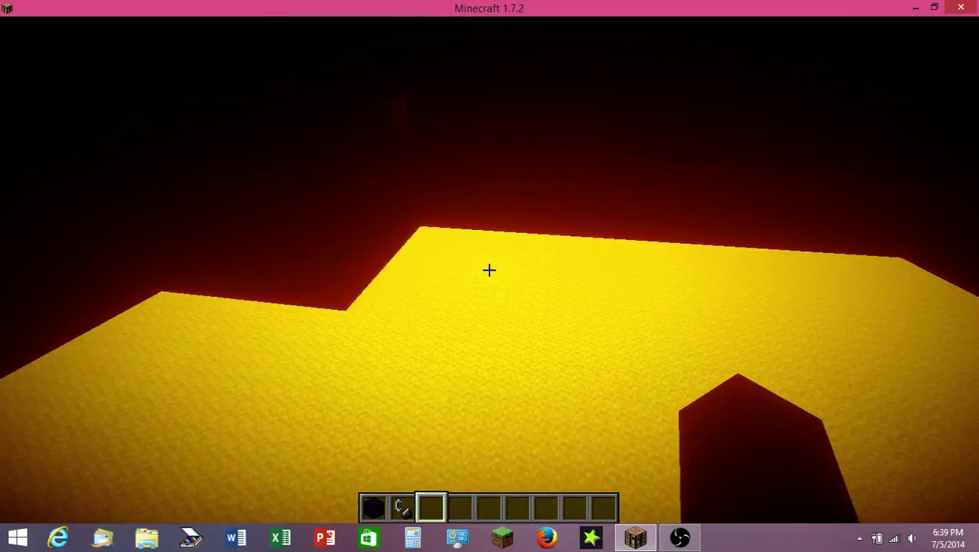
key(F5)
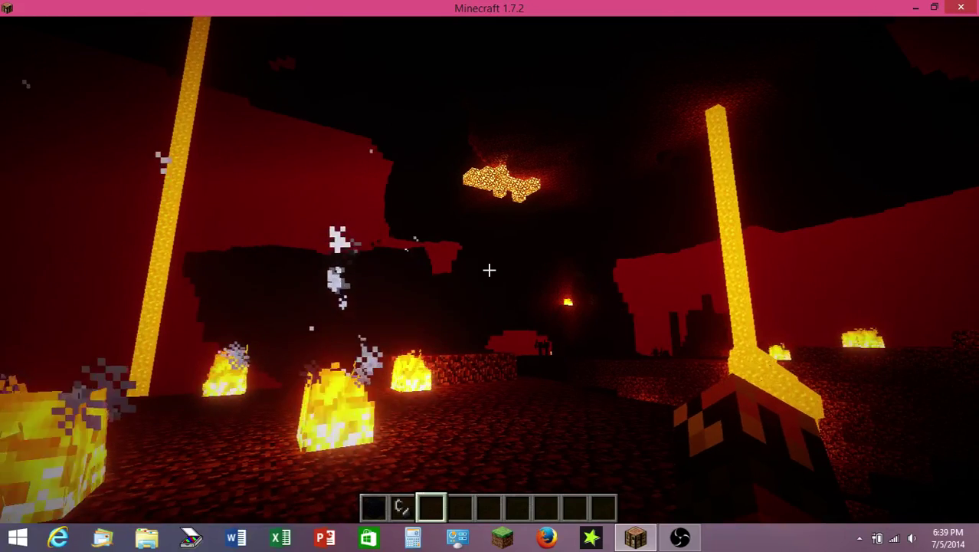
key(e)
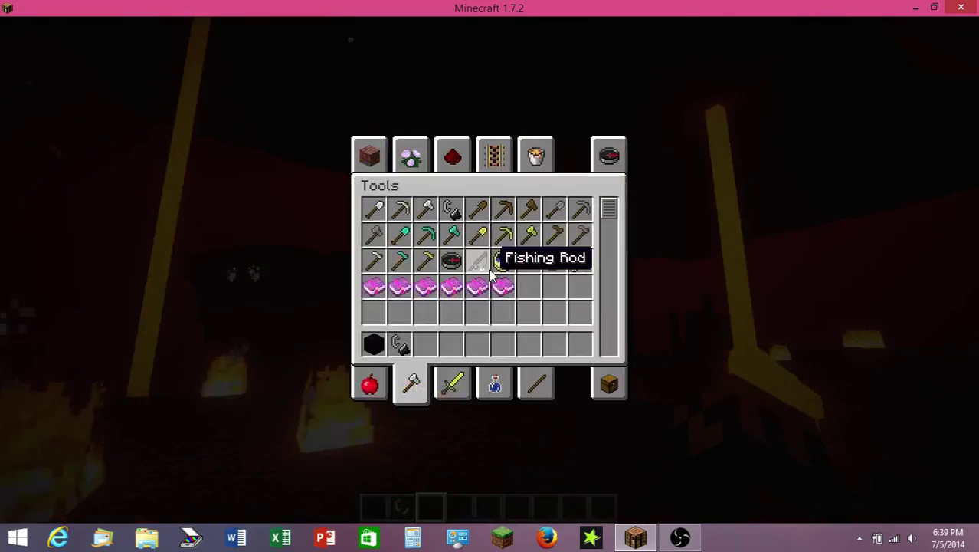
Step: Walk past the fires to the lava with the fishing rod and drop it in
key(e)
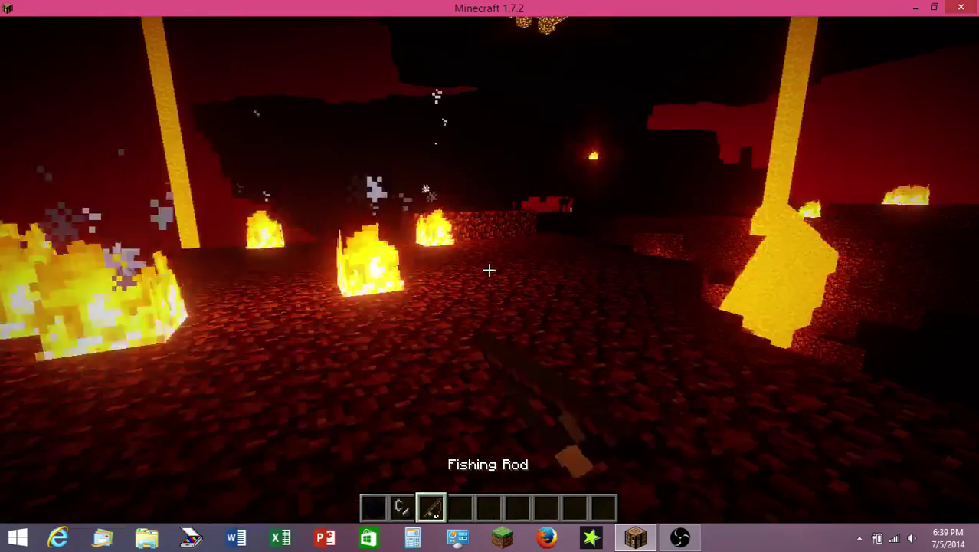
key(w)
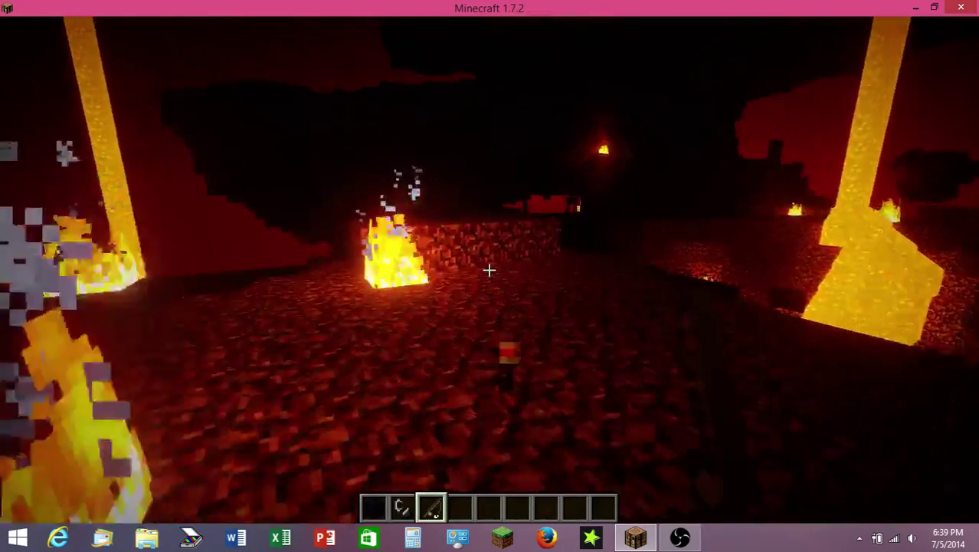
key(w)
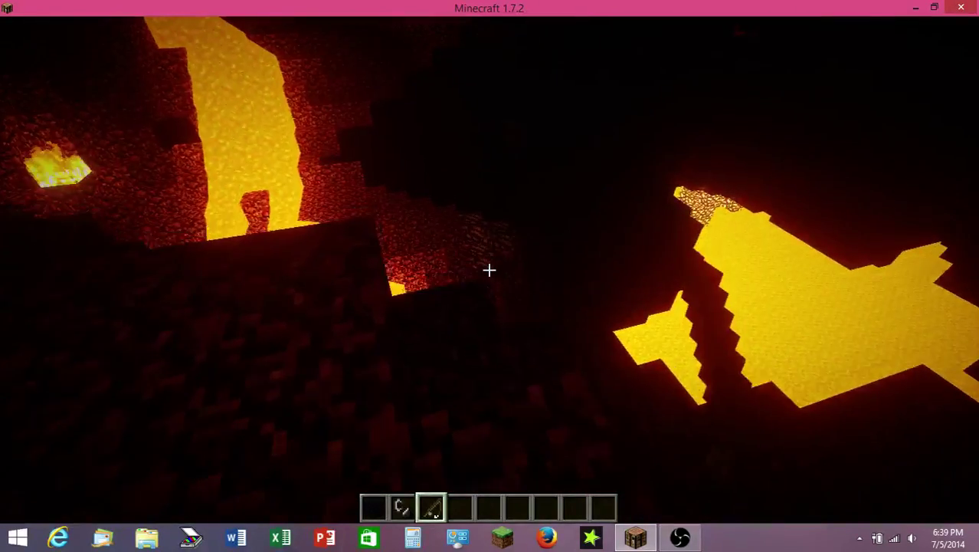
key(q)
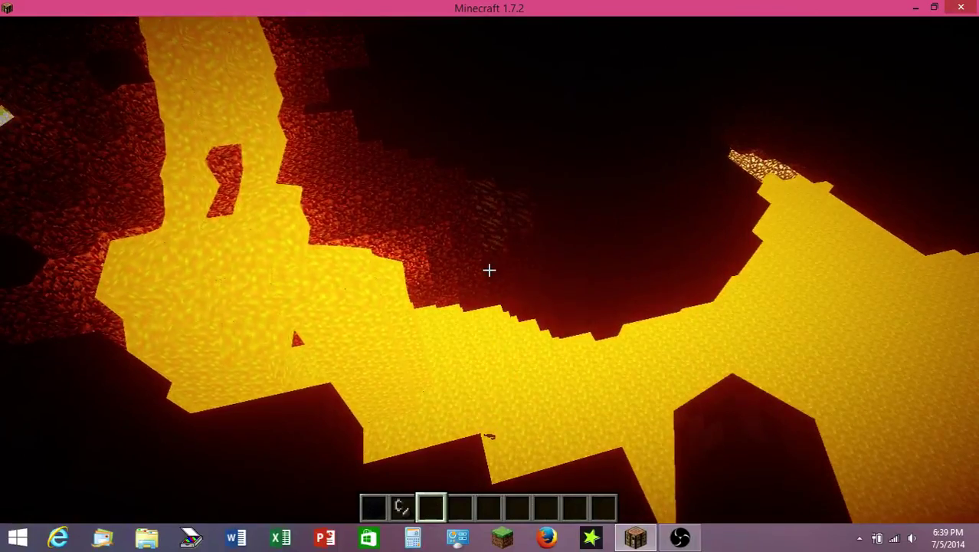
Step: Wade into the lava lake, hide the HUD, and cycle camera views of the burning player
key(w)
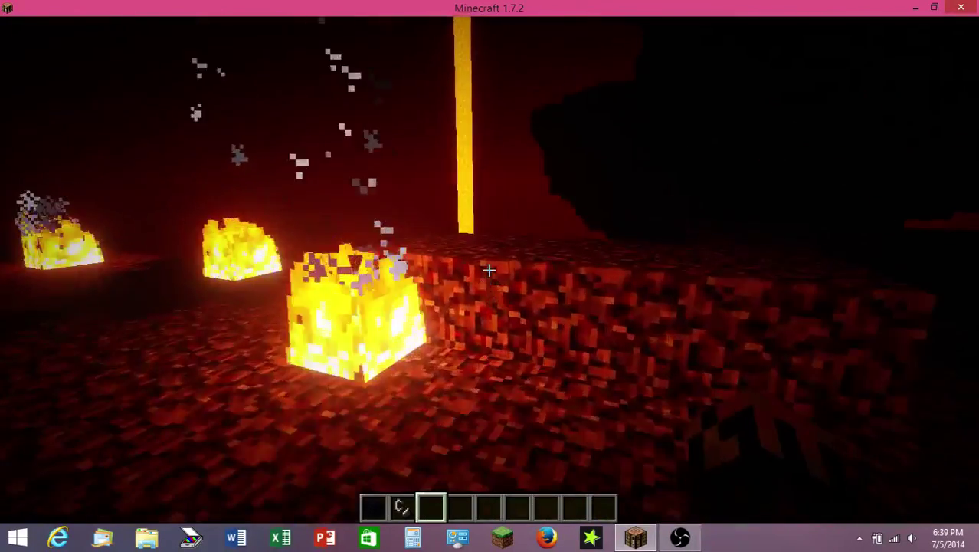
key(w)
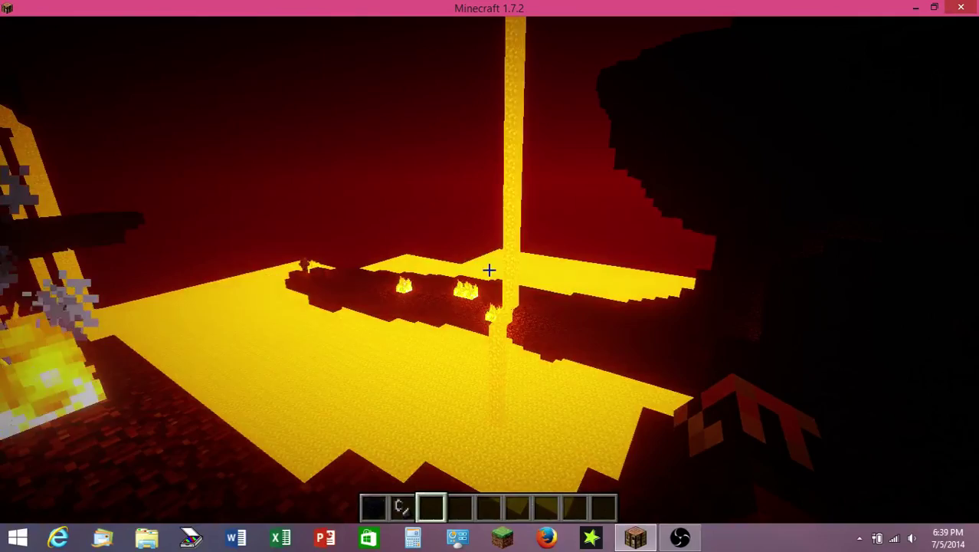
key(F5)
key(F5)
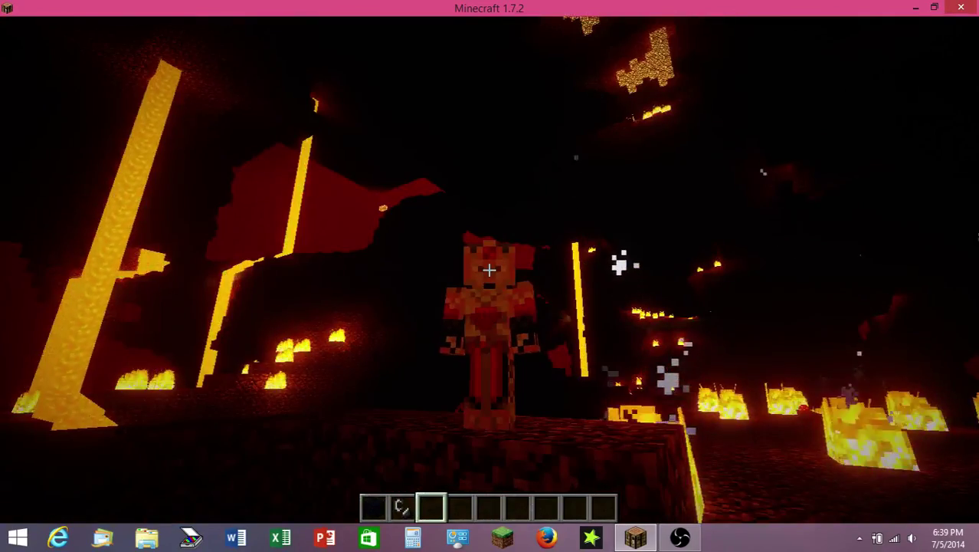
key(F1)
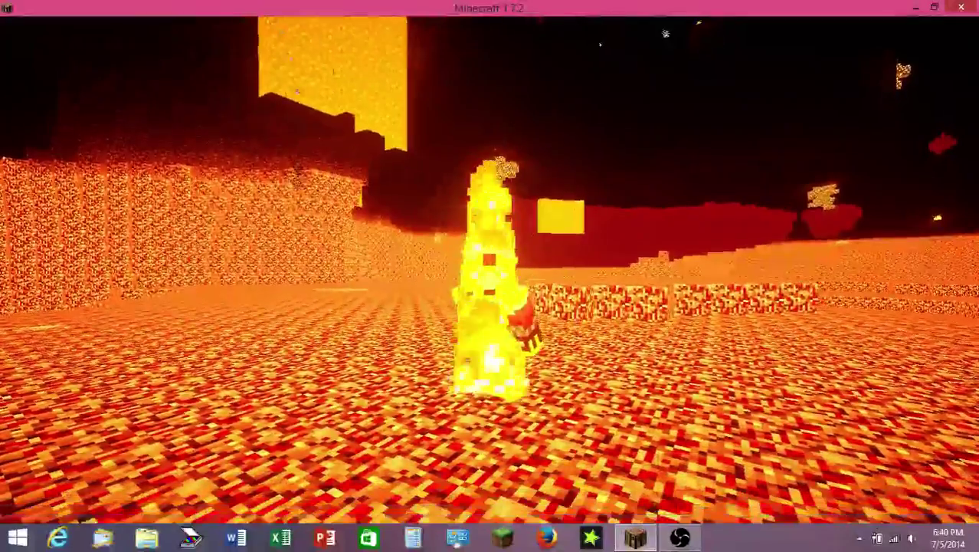
key(F5)
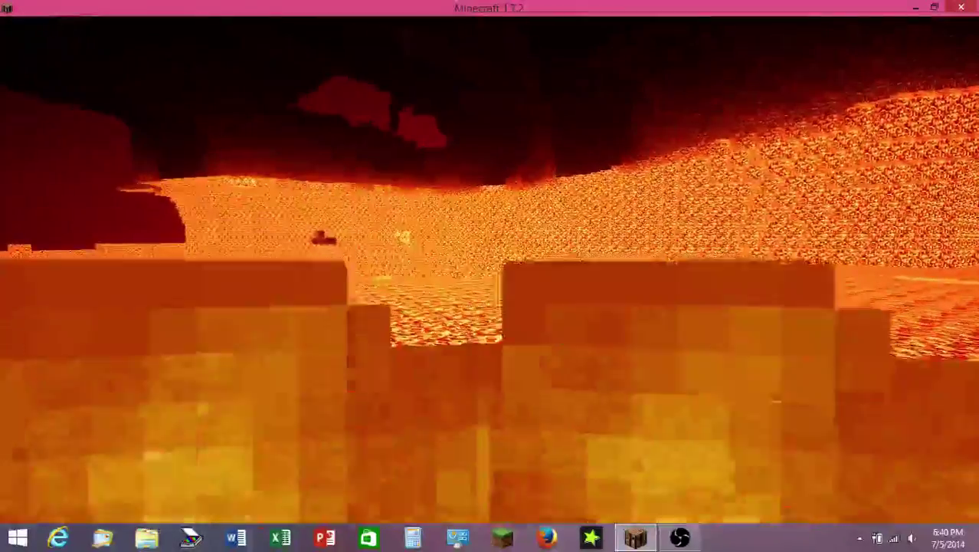
key(F5)
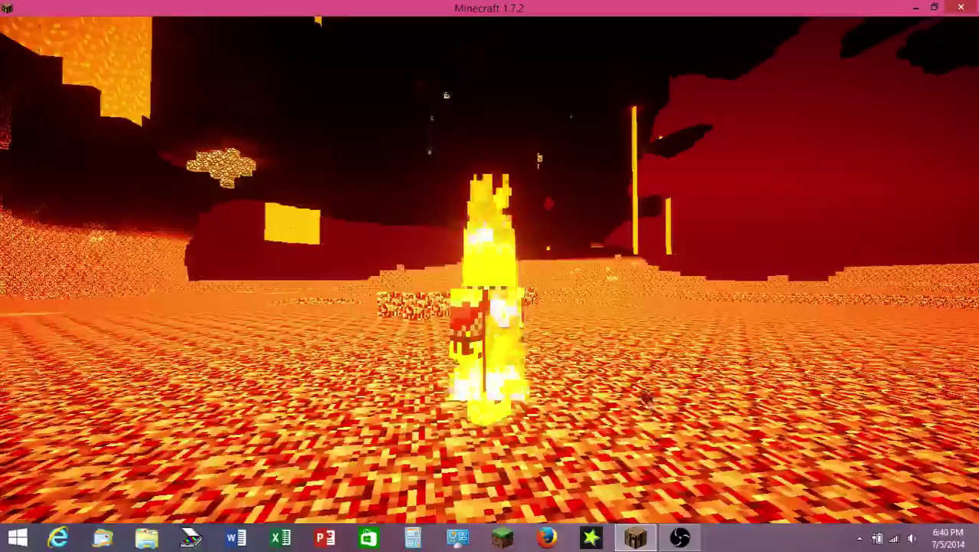